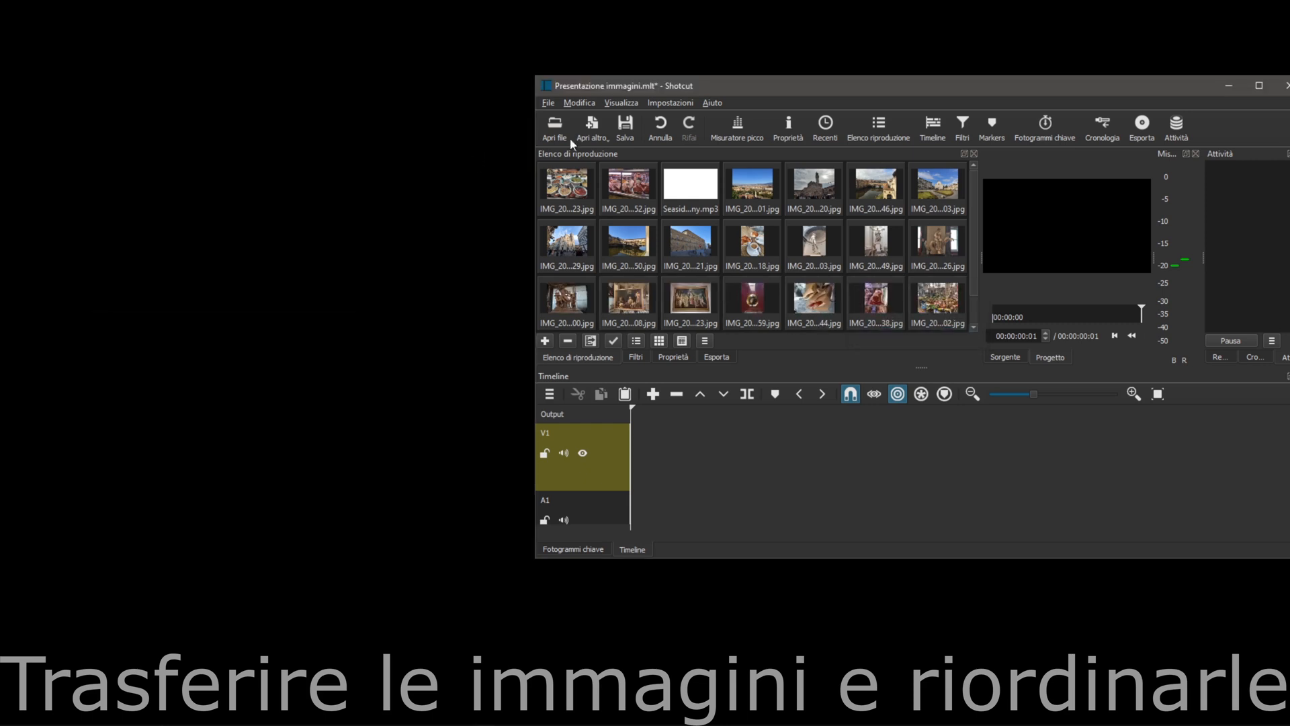
# Maximize the editor and reorder the playlist so the seven outdoor city photos come first, ahead of the other images and the mp3
pyautogui.moveTo(992, 87); pyautogui.dragTo(895, 2)
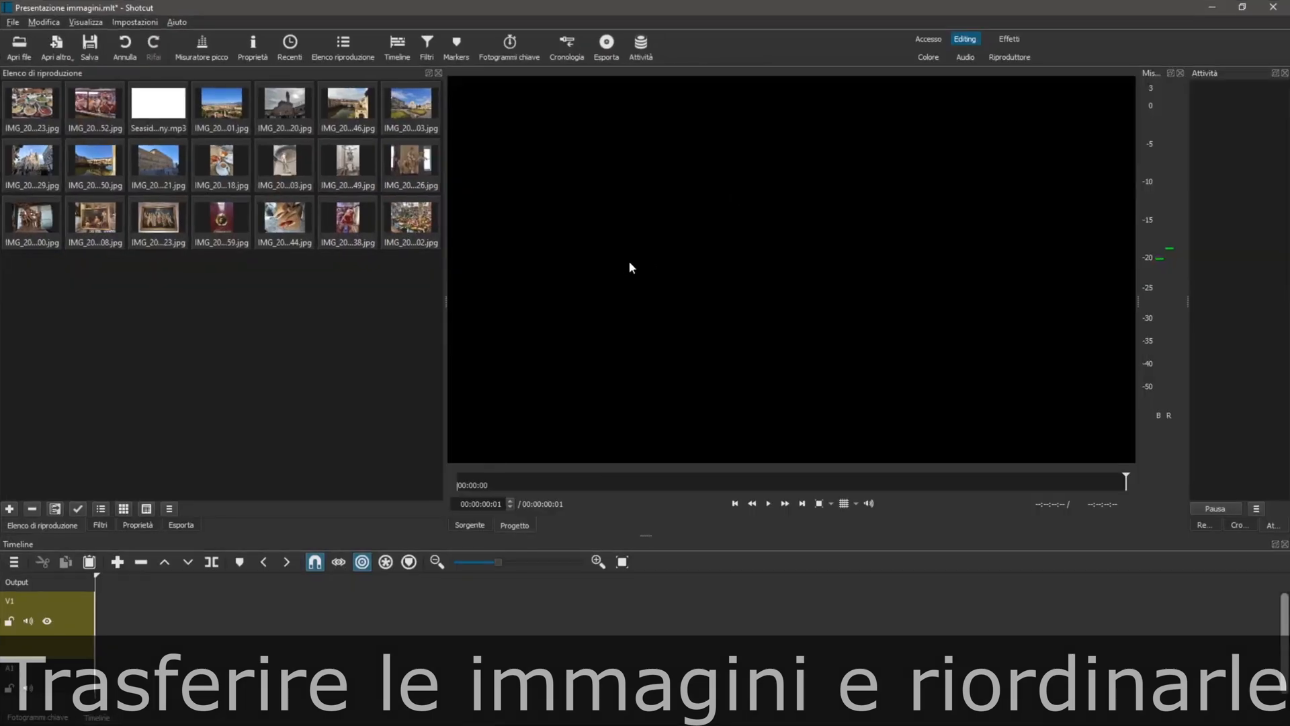
pyautogui.moveTo(222, 111); pyautogui.dragTo(34, 112)
pyautogui.doubleClick(290, 112)
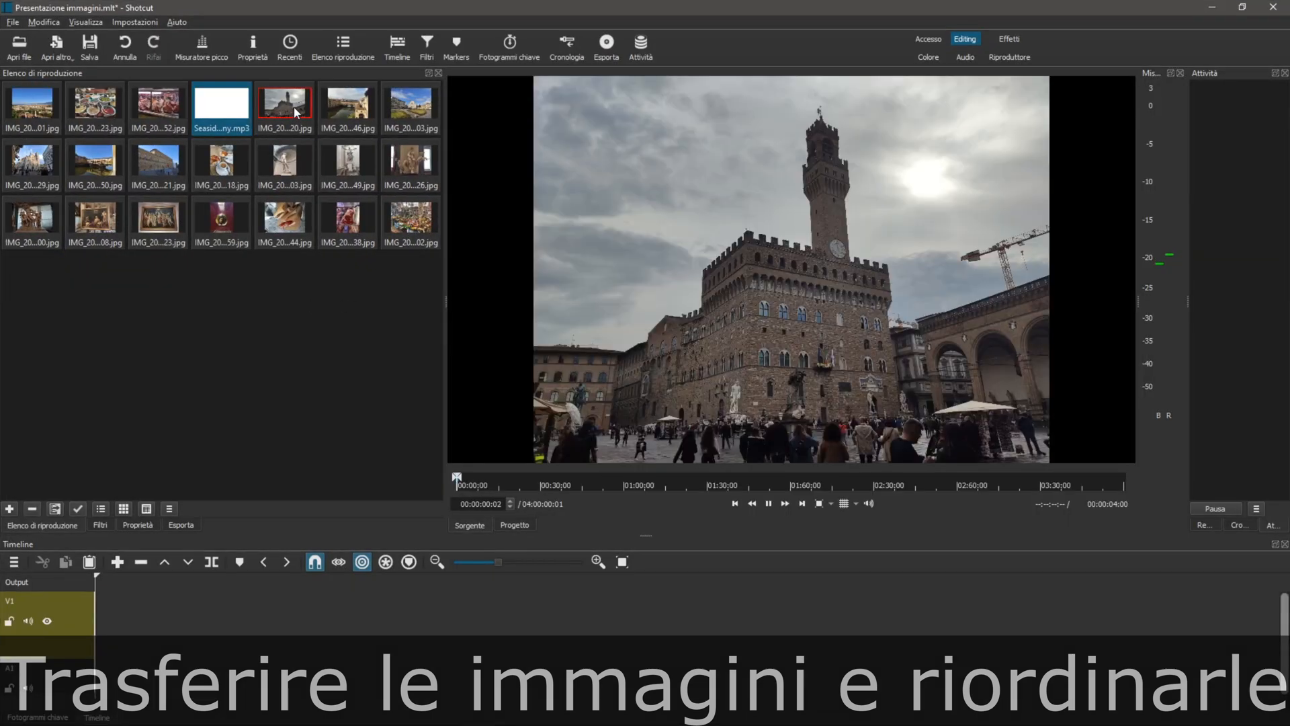
pyautogui.moveTo(289, 111); pyautogui.dragTo(99, 113)
pyautogui.moveTo(353, 110); pyautogui.dragTo(157, 108)
pyautogui.moveTo(412, 109); pyautogui.dragTo(219, 111)
pyautogui.moveTo(34, 165); pyautogui.dragTo(263, 113)
pyautogui.moveTo(95, 165); pyautogui.dragTo(326, 112)
pyautogui.moveTo(164, 166); pyautogui.dragTo(387, 119)
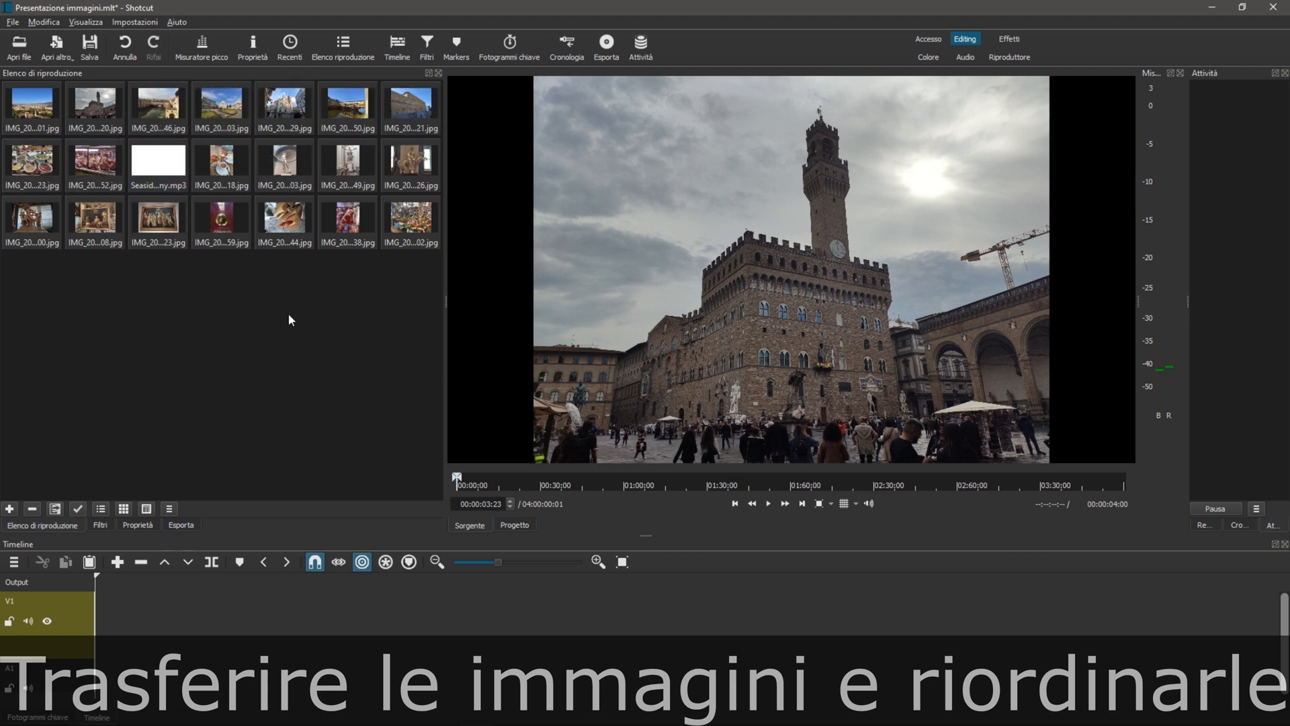
# Move the Seaside Piazza mp3 to the end of the playlist and group the food photos just before it
pyautogui.moveTo(159, 159); pyautogui.dragTo(192, 223)
pyautogui.moveTo(95, 163); pyautogui.dragTo(190, 223)
pyautogui.moveTo(32, 165); pyautogui.dragTo(184, 223)
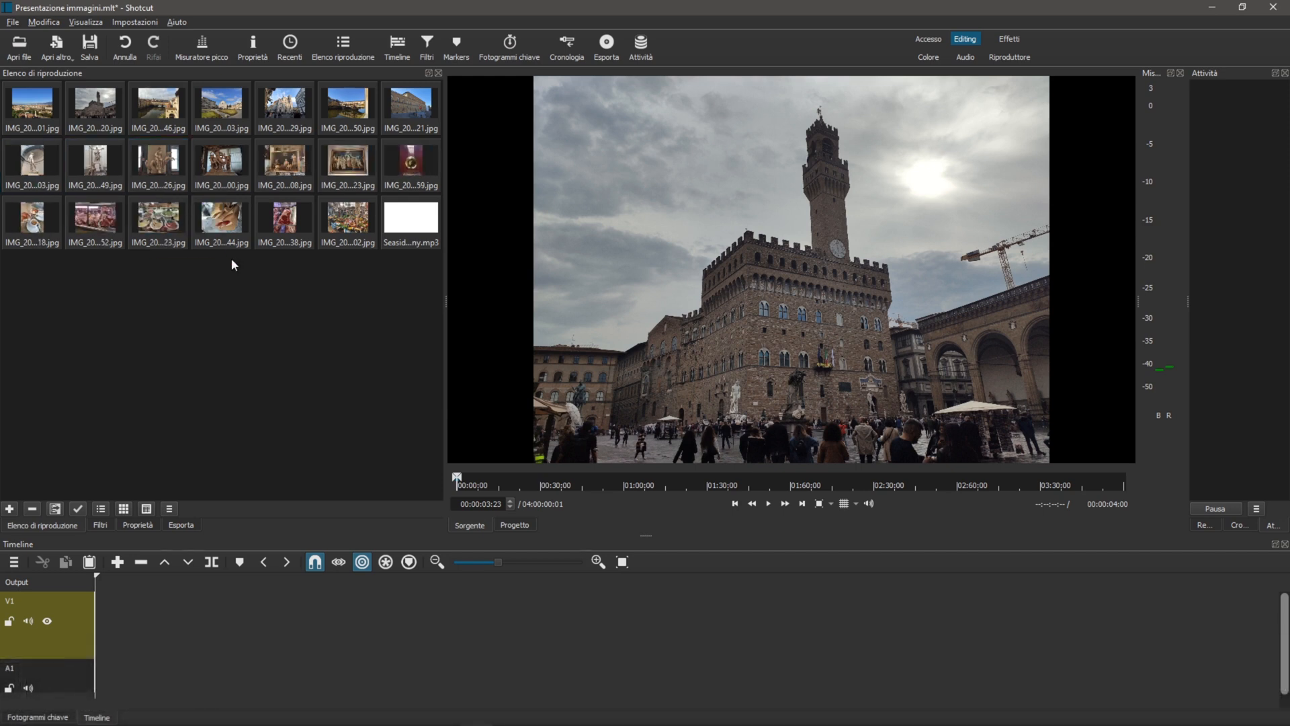
# Refine the playlist order: city photos ending 01, 03, 46, 50, 20, 29, 21, artwork 08 before 00, food 18, 44, 52, 38, 23, 02
pyautogui.moveTo(209, 105); pyautogui.dragTo(151, 111)
pyautogui.moveTo(336, 109); pyautogui.dragTo(208, 112)
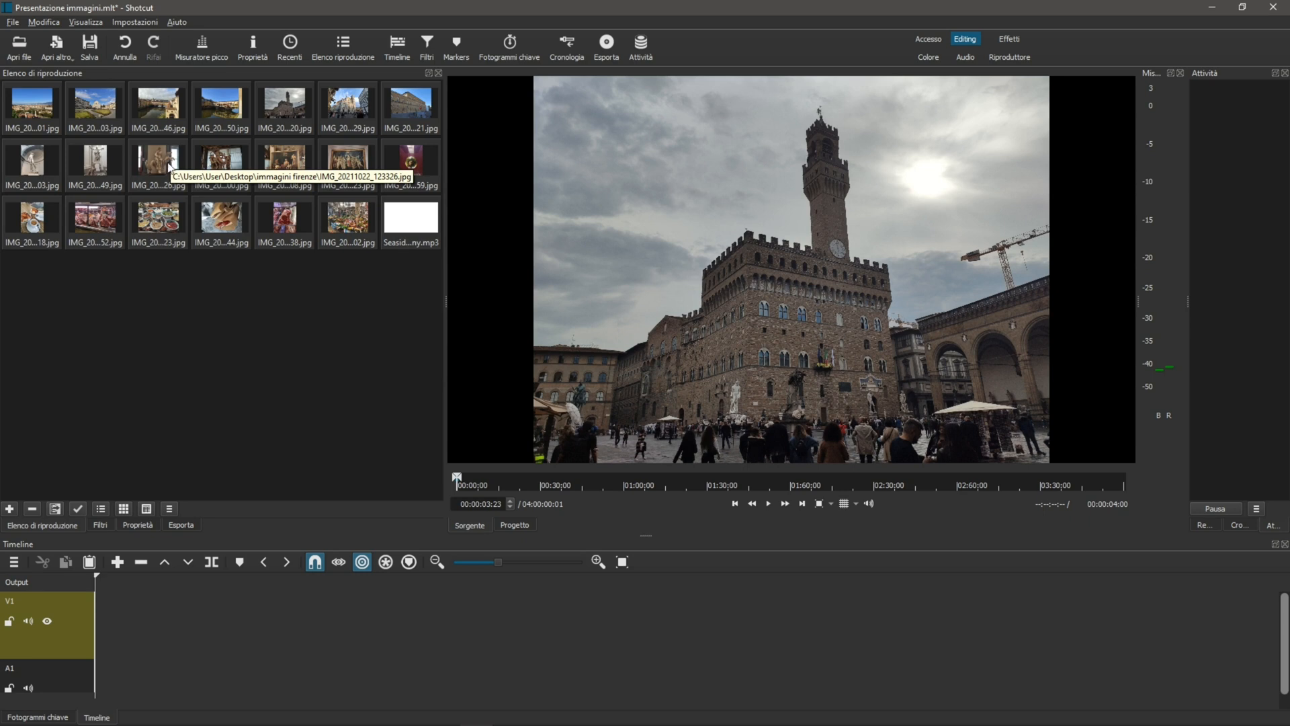
pyautogui.moveTo(285, 161); pyautogui.dragTo(205, 165)
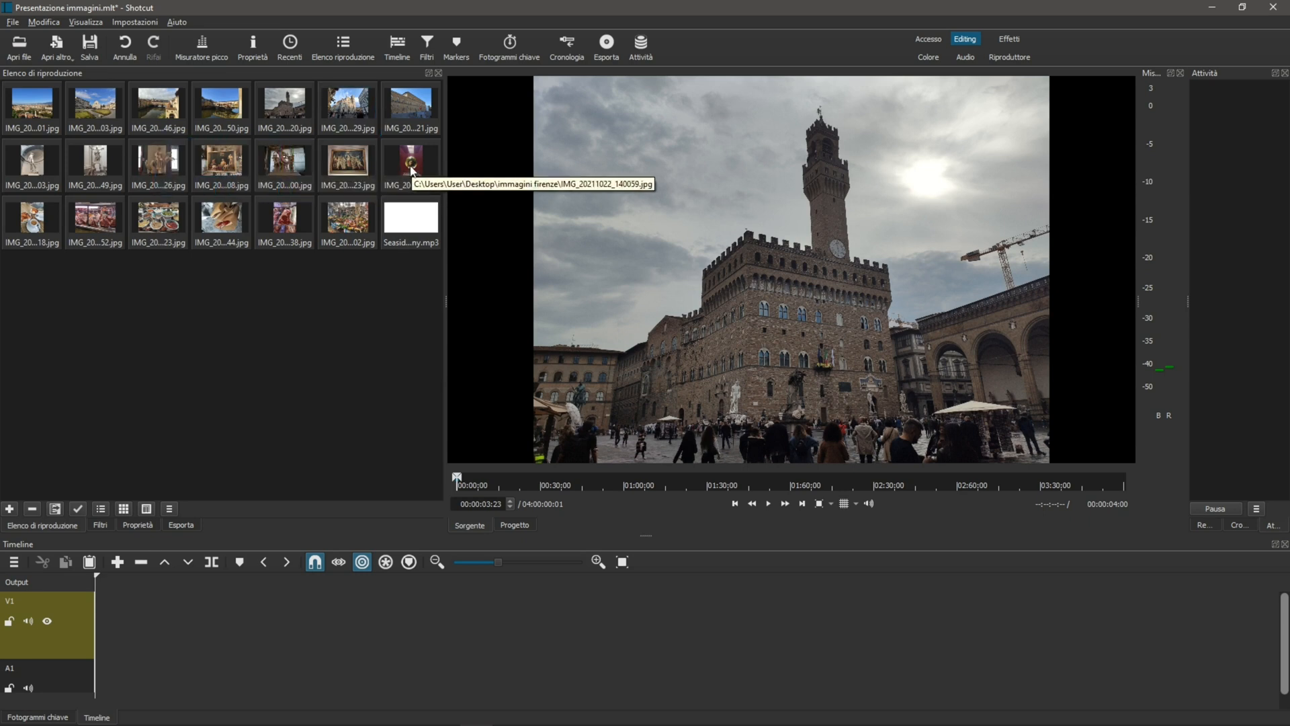
pyautogui.moveTo(222, 219); pyautogui.dragTo(82, 219)
pyautogui.moveTo(285, 218); pyautogui.dragTo(208, 218)
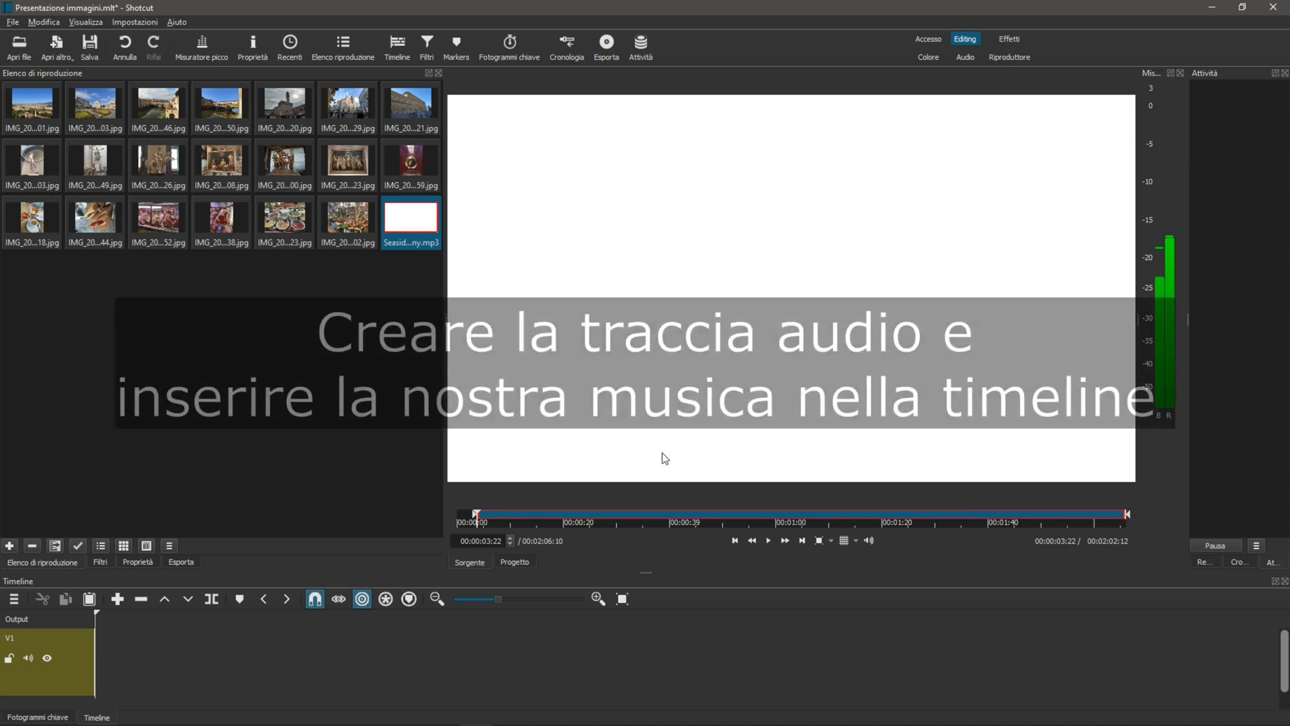
# Add an audio track to the timeline, enlarge the timeline area, and place the Seaside Piazza song at the start of A1
pyautogui.rightClick(74, 664)
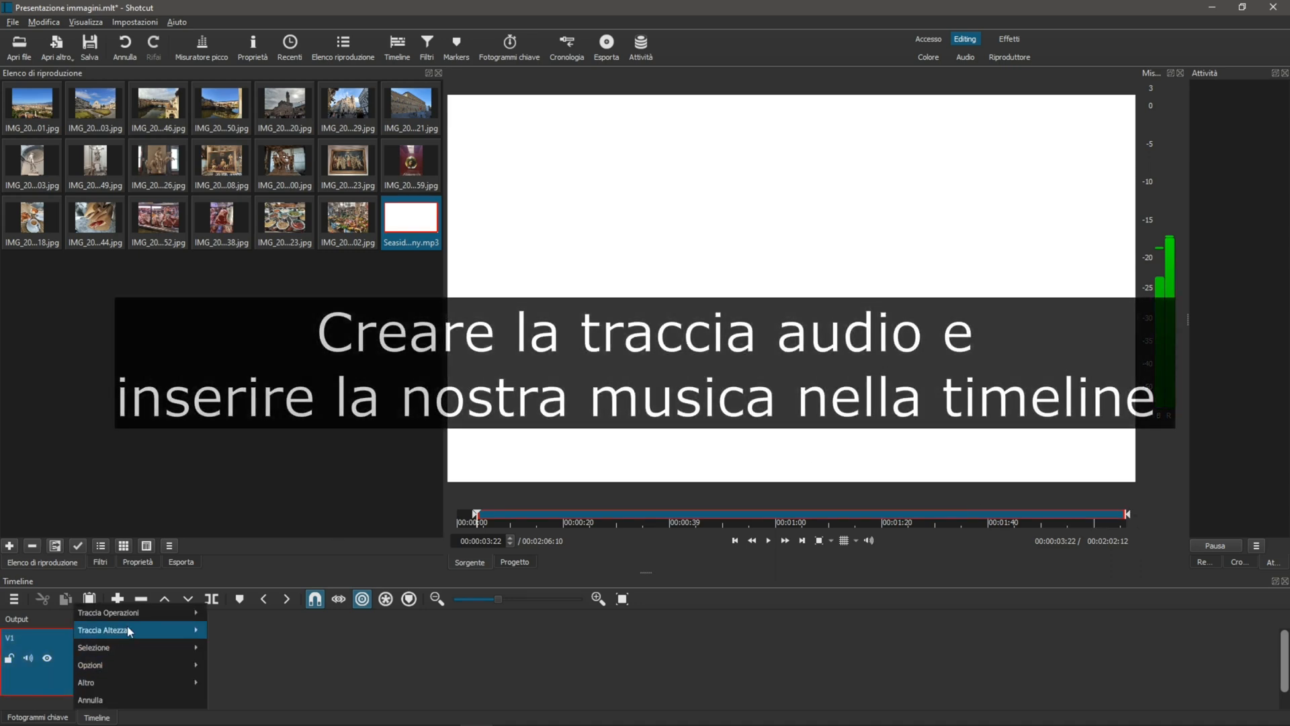
pyautogui.moveTo(153, 612)
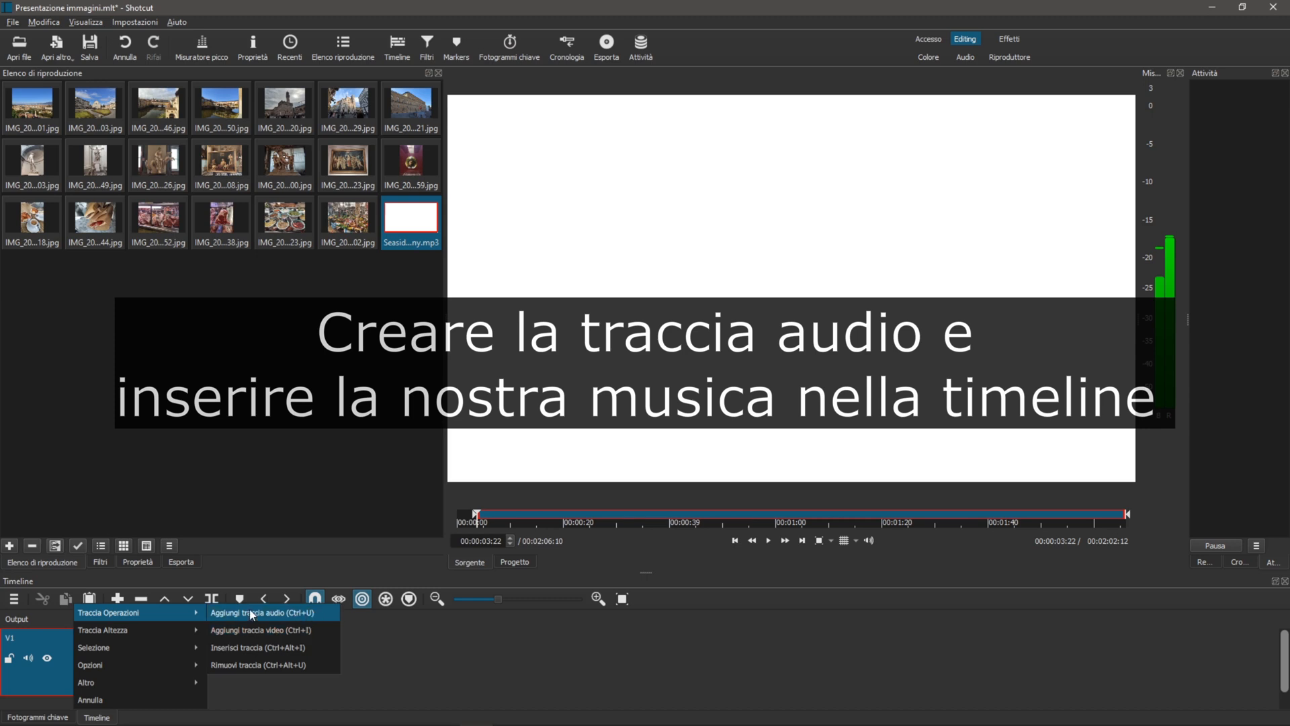
pyautogui.click(301, 615)
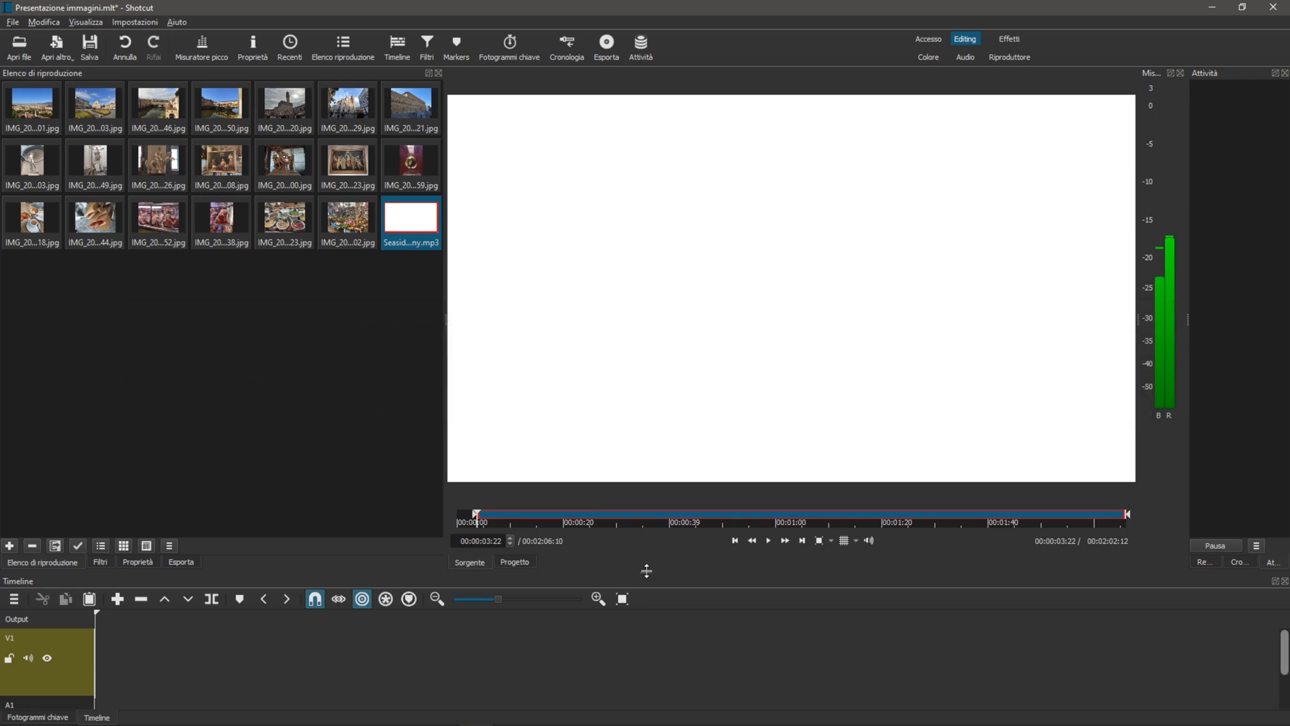
pyautogui.moveTo(647, 568); pyautogui.dragTo(650, 521)
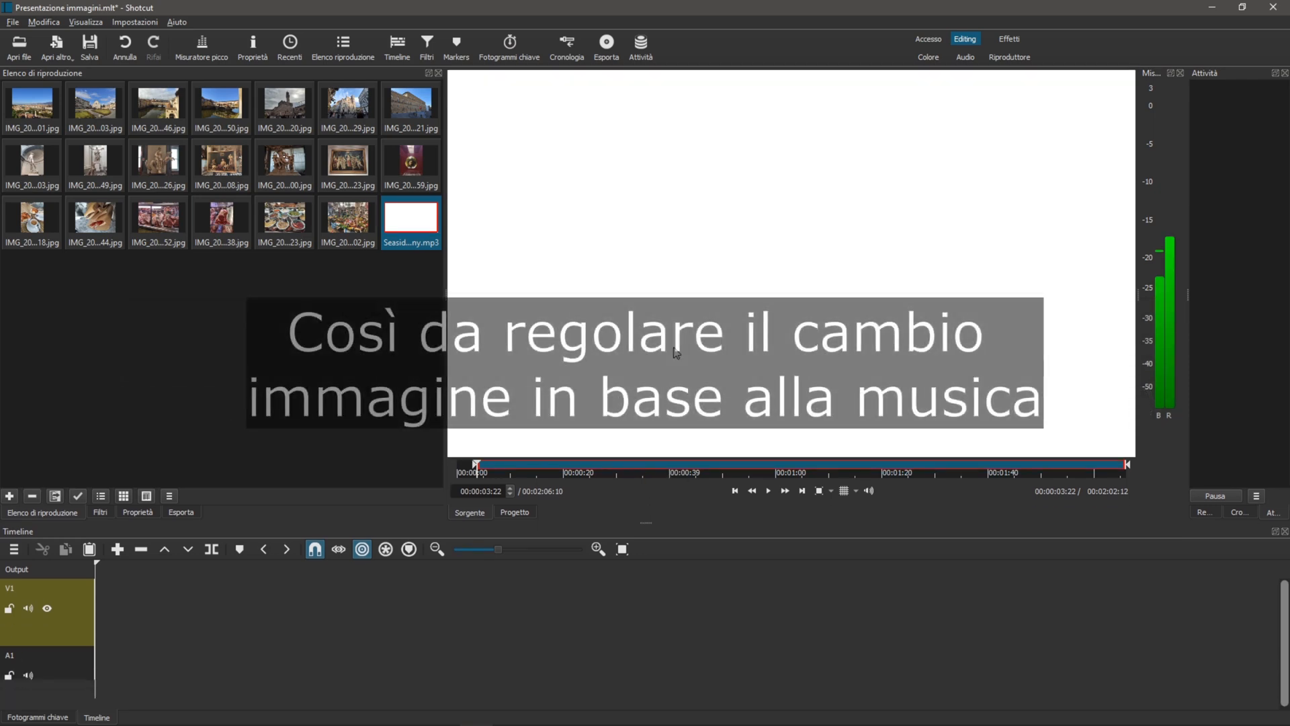
pyautogui.moveTo(664, 385); pyautogui.dragTo(98, 666)
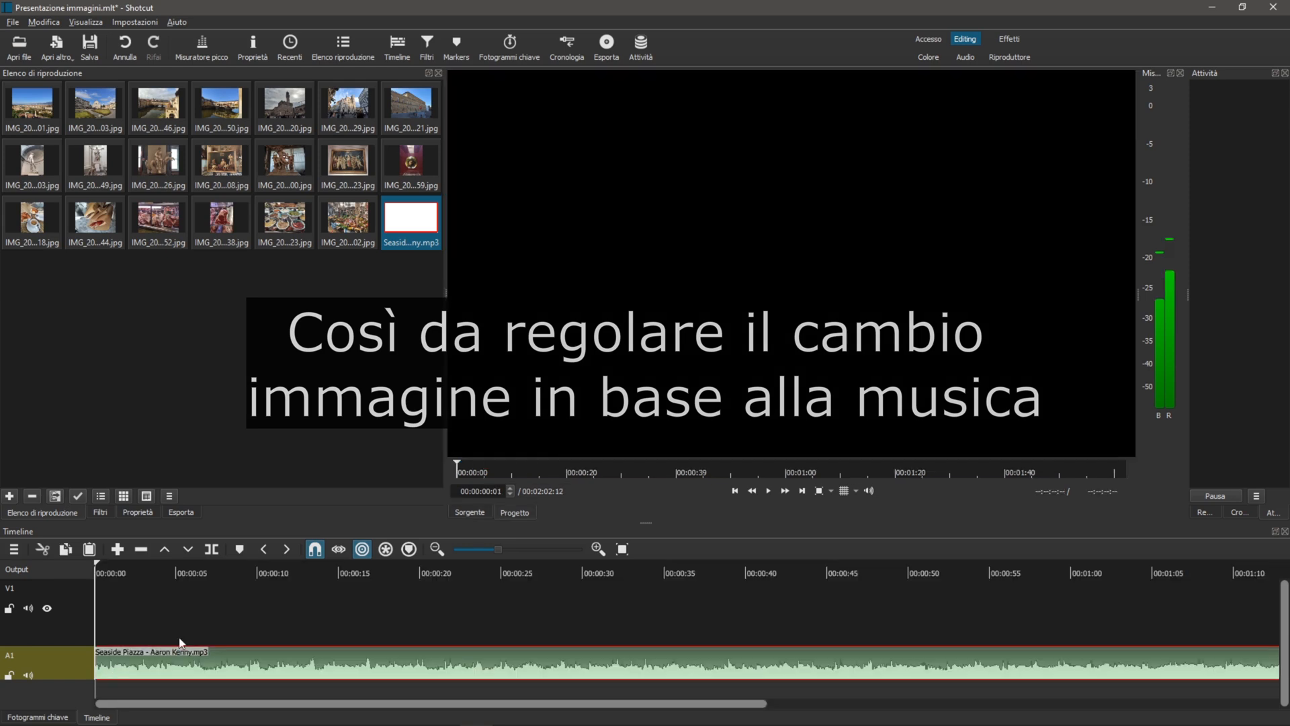
# Place the first four playlist photos in order on track V1, starting at 00:00:00 and leaving gaps between them
pyautogui.click(28, 105)
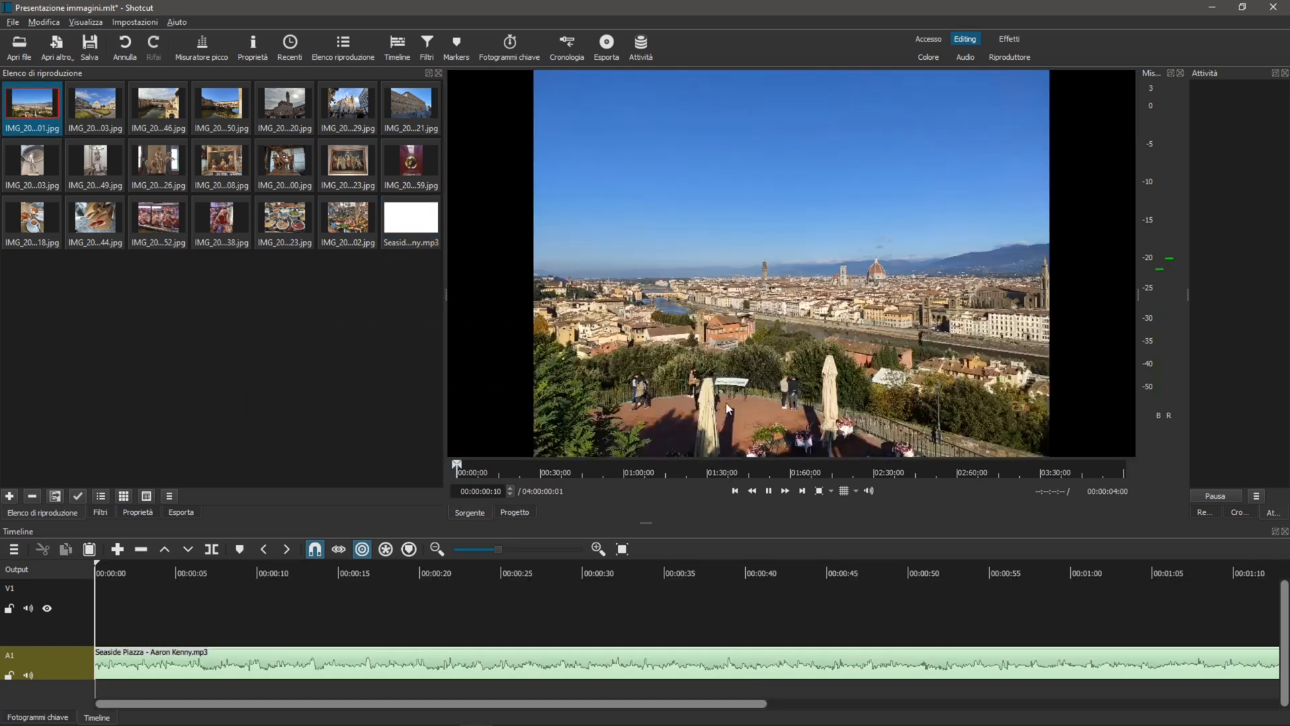
pyautogui.moveTo(784, 287); pyautogui.dragTo(228, 596)
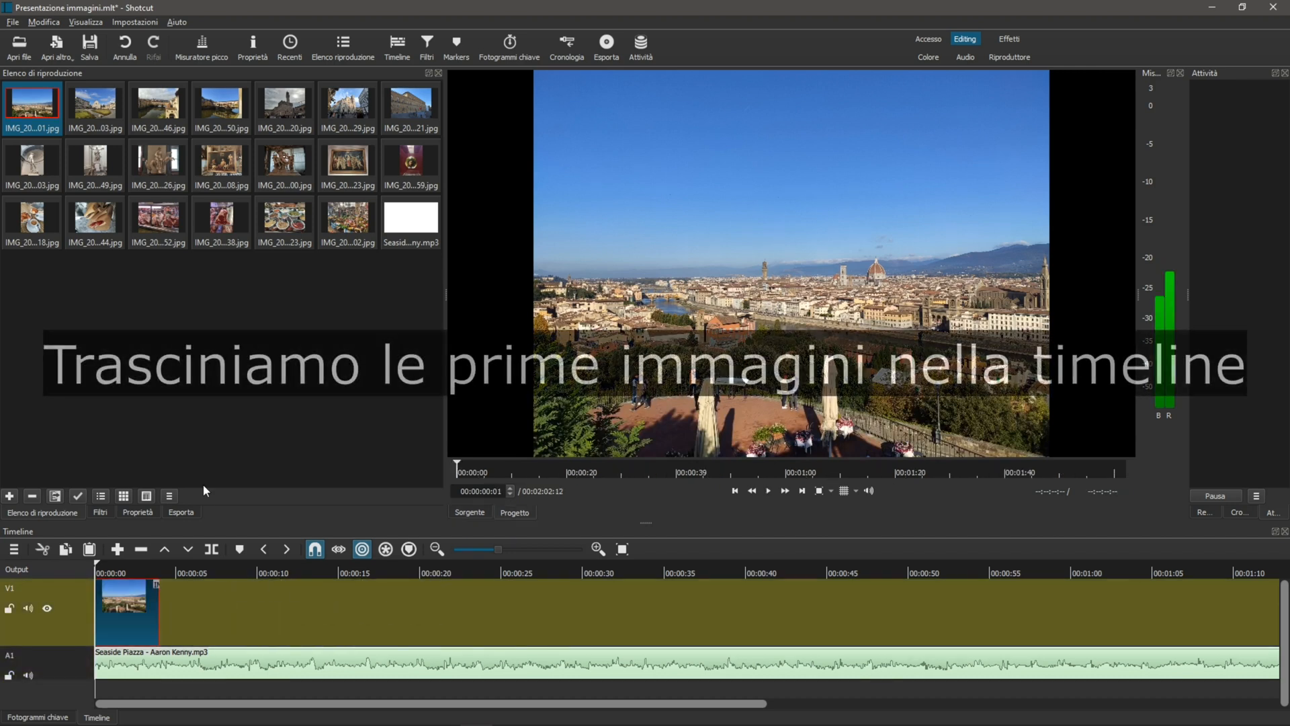
pyautogui.moveTo(541, 319); pyautogui.dragTo(221, 608)
pyautogui.click(158, 105)
pyautogui.moveTo(639, 403)
pyautogui.mouseDown()
pyautogui.moveTo(645, 427)
pyautogui.moveTo(313, 612)
pyautogui.mouseUp()
pyautogui.click(221, 104)
pyautogui.moveTo(705, 303); pyautogui.dragTo(416, 613)
# Add the fifth, sixth and seventh playlist photos to track V1 after the existing clips, with gaps between them
pyautogui.click(285, 104)
pyautogui.moveTo(773, 282); pyautogui.dragTo(518, 615)
pyautogui.click(346, 108)
pyautogui.moveTo(773, 282); pyautogui.dragTo(621, 612)
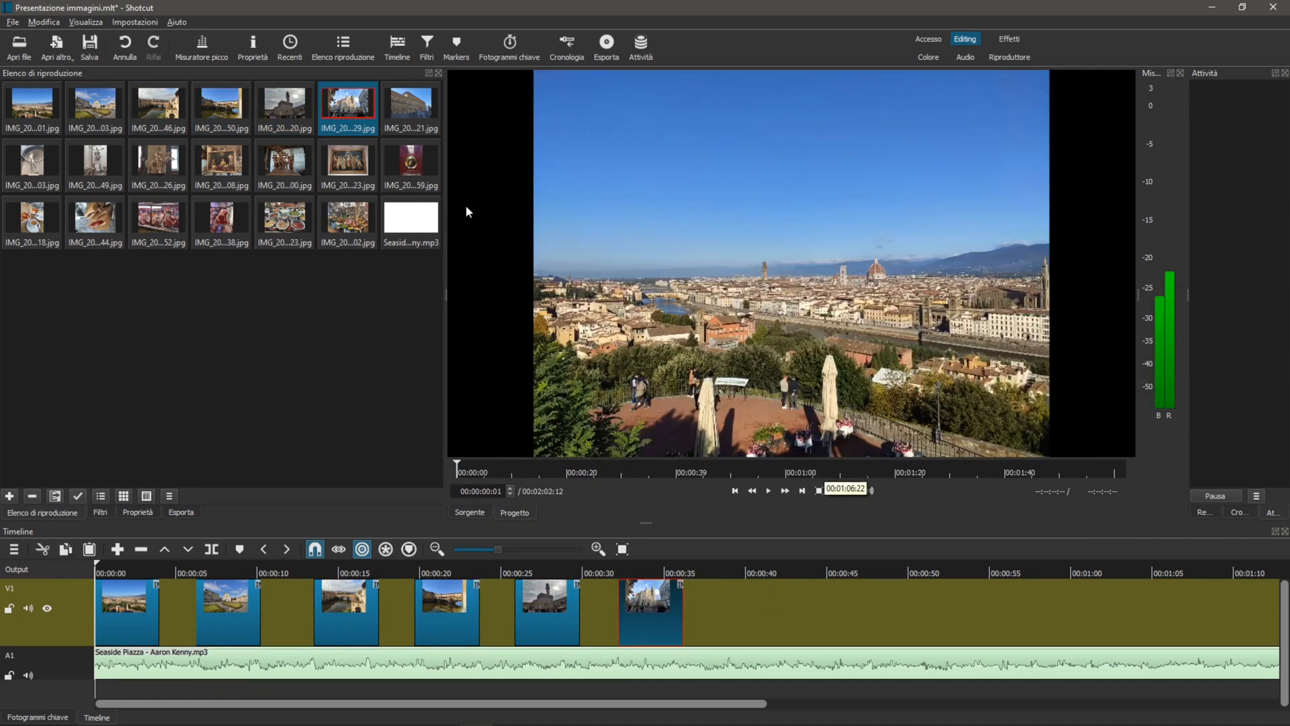
pyautogui.click(410, 104)
pyautogui.moveTo(769, 365); pyautogui.dragTo(715, 617)
pyautogui.moveTo(812, 591); pyautogui.dragTo(842, 595)
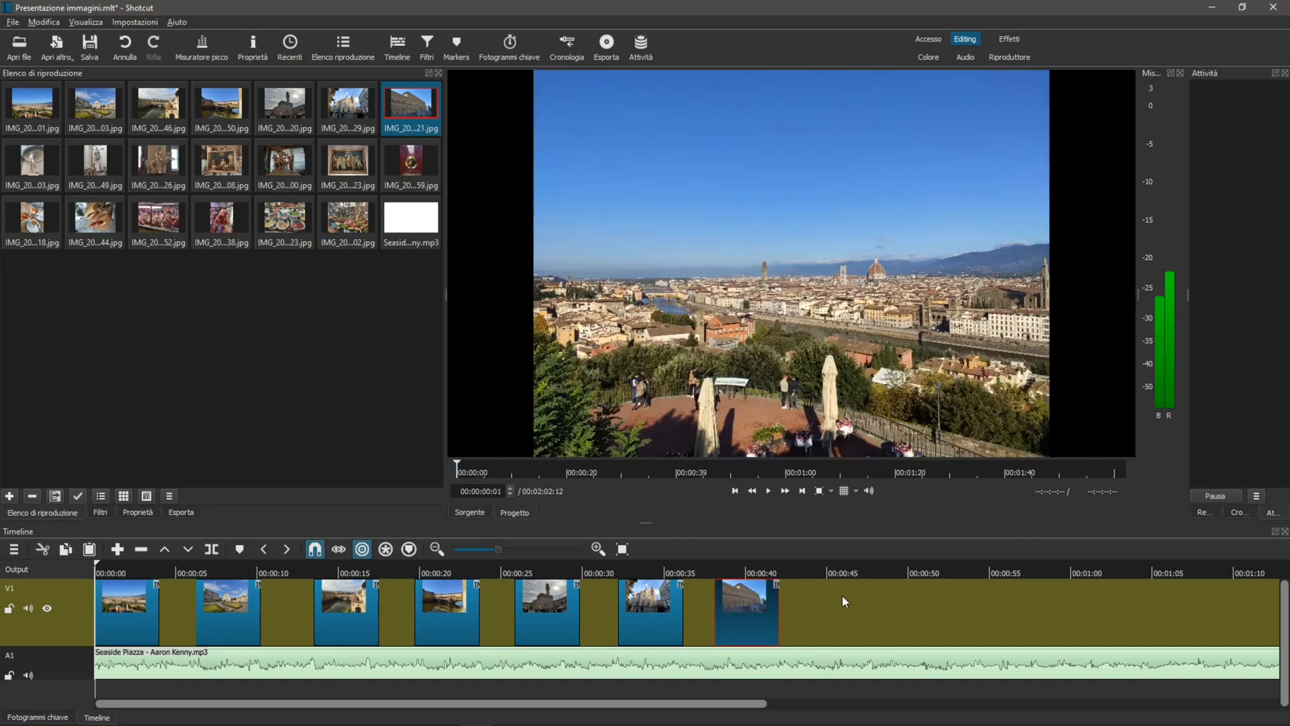
# Extend the first photo on V1 to about 6 seconds and move the second photo directly against its end
pyautogui.moveTo(158, 609); pyautogui.dragTo(204, 616)
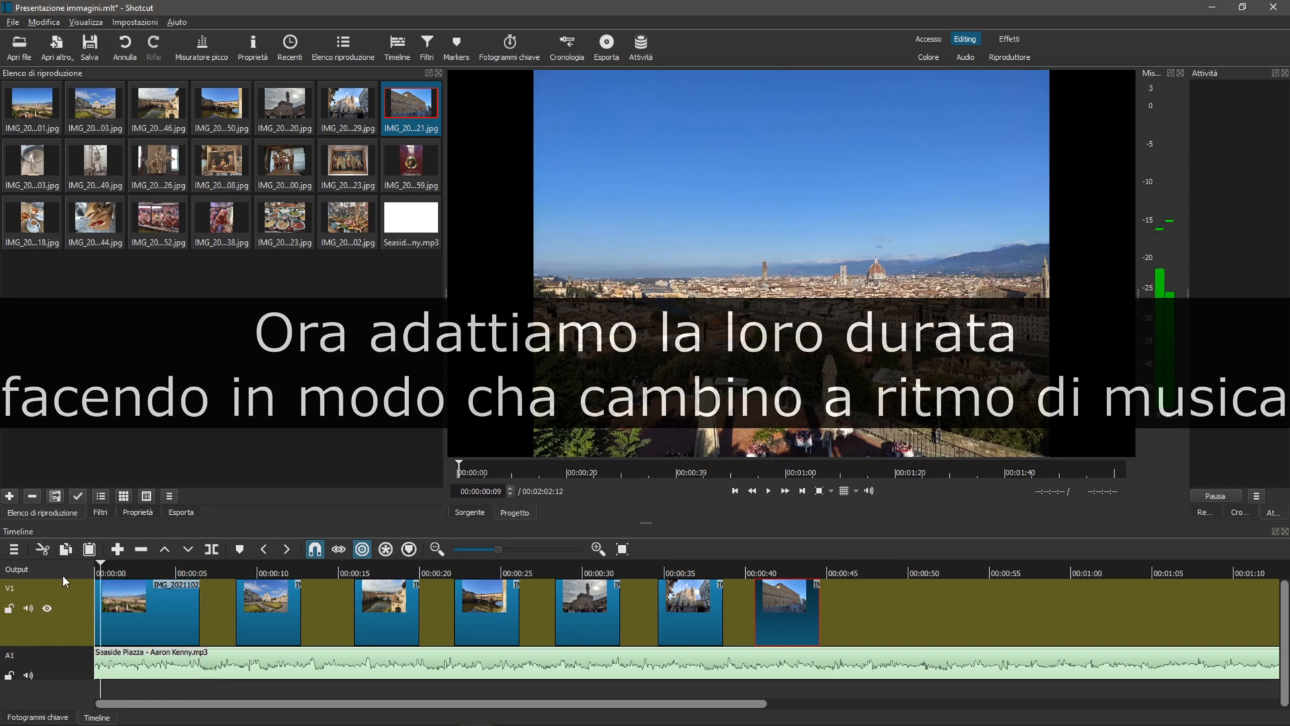
pyautogui.click(100, 571)
pyautogui.moveTo(259, 623); pyautogui.dragTo(207, 604)
pyautogui.press('space')
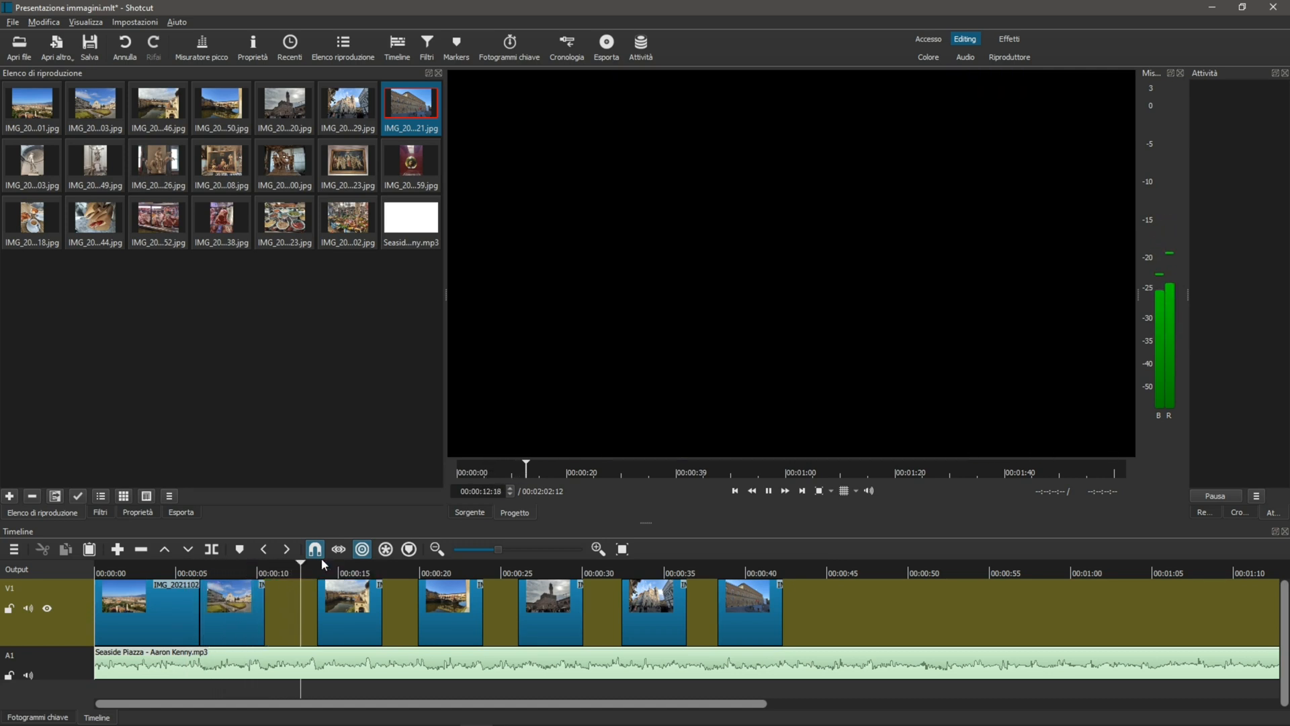
# Lengthen the second, third and fourth photos on V1 to match the music and close the gaps between them
pyautogui.moveTo(263, 613); pyautogui.dragTo(426, 618)
pyautogui.click(239, 577)
pyautogui.moveTo(238, 575); pyautogui.dragTo(438, 575)
pyautogui.moveTo(416, 614); pyautogui.dragTo(426, 615)
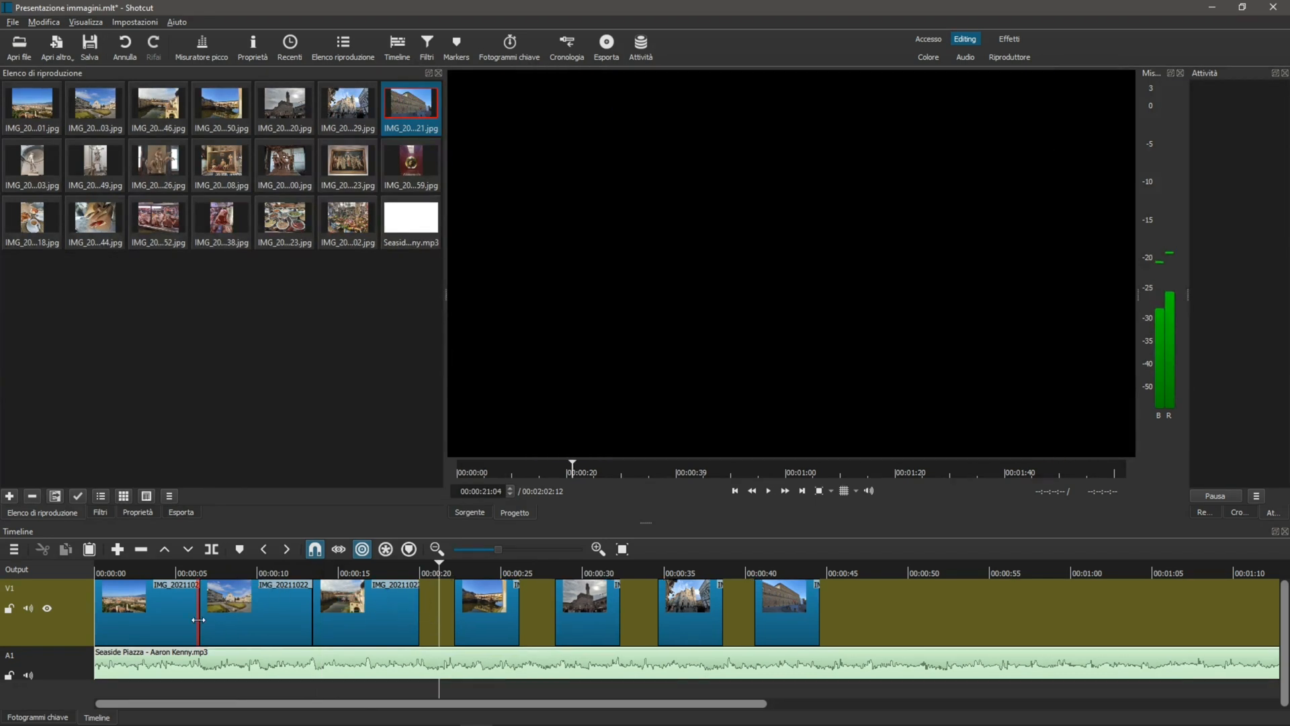
pyautogui.moveTo(504, 629)
pyautogui.mouseDown()
pyautogui.moveTo(470, 628)
pyautogui.moveTo(508, 628)
pyautogui.mouseUp()
# Overlap the third photo with the second and the fifth with the fourth to create dissolve transitions
pyautogui.moveTo(315, 627); pyautogui.dragTo(334, 633)
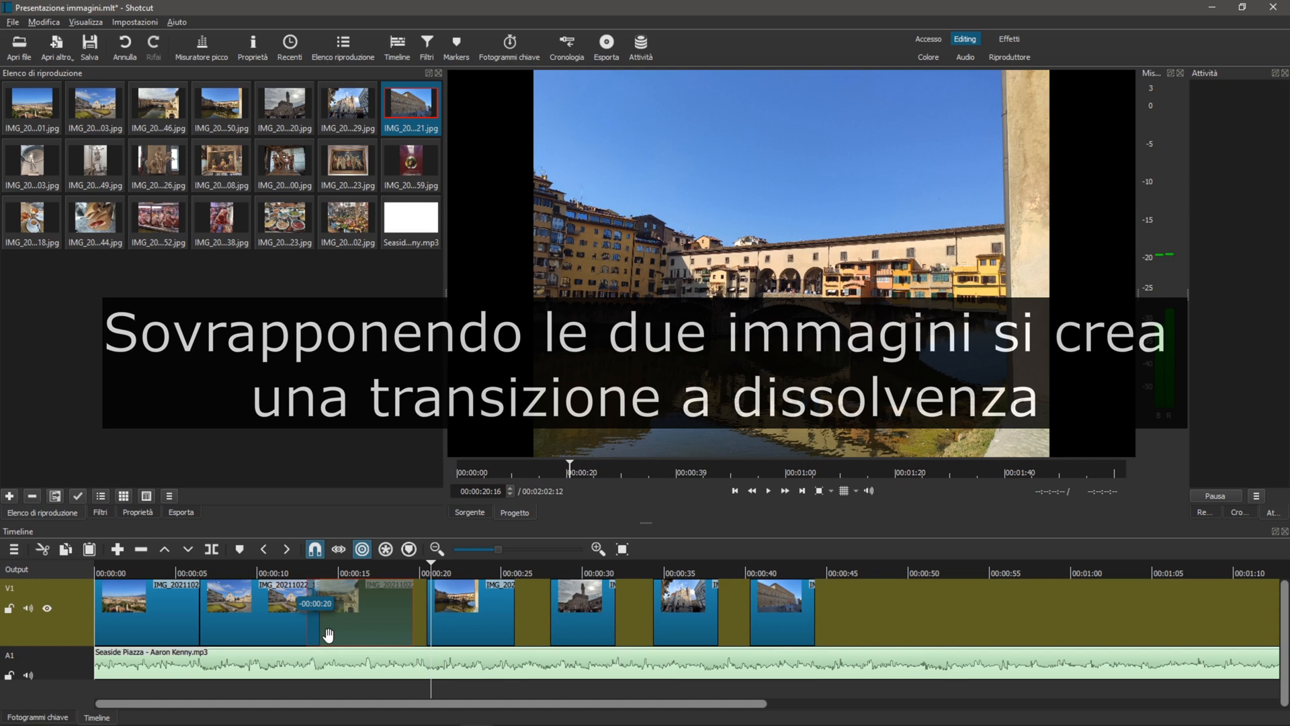
pyautogui.moveTo(329, 635); pyautogui.dragTo(328, 635)
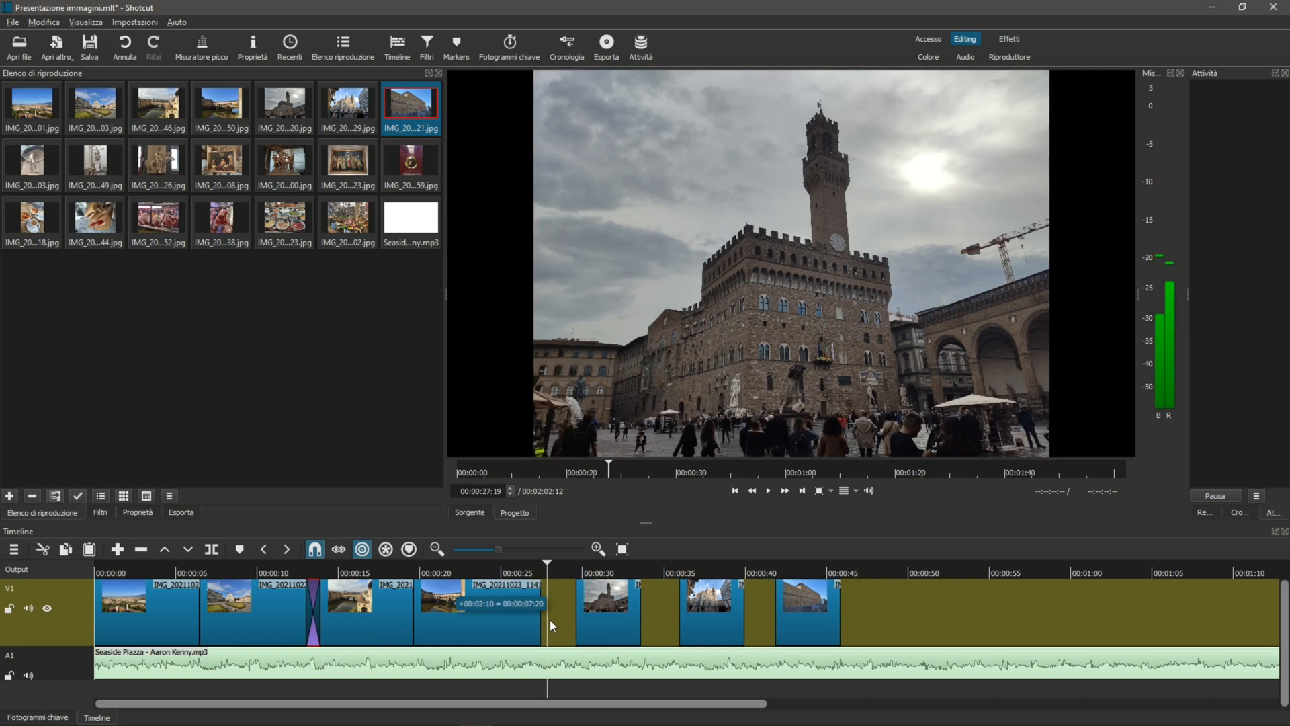
pyautogui.moveTo(550, 620)
pyautogui.mouseDown()
pyautogui.moveTo(634, 627)
pyautogui.moveTo(559, 636)
pyautogui.mouseUp()
pyautogui.moveTo(494, 572); pyautogui.dragTo(649, 573)
# Lengthen the sixth and seventh photos and overlap each with the preceding photo to create dissolve transitions
pyautogui.moveTo(543, 705); pyautogui.dragTo(639, 705)
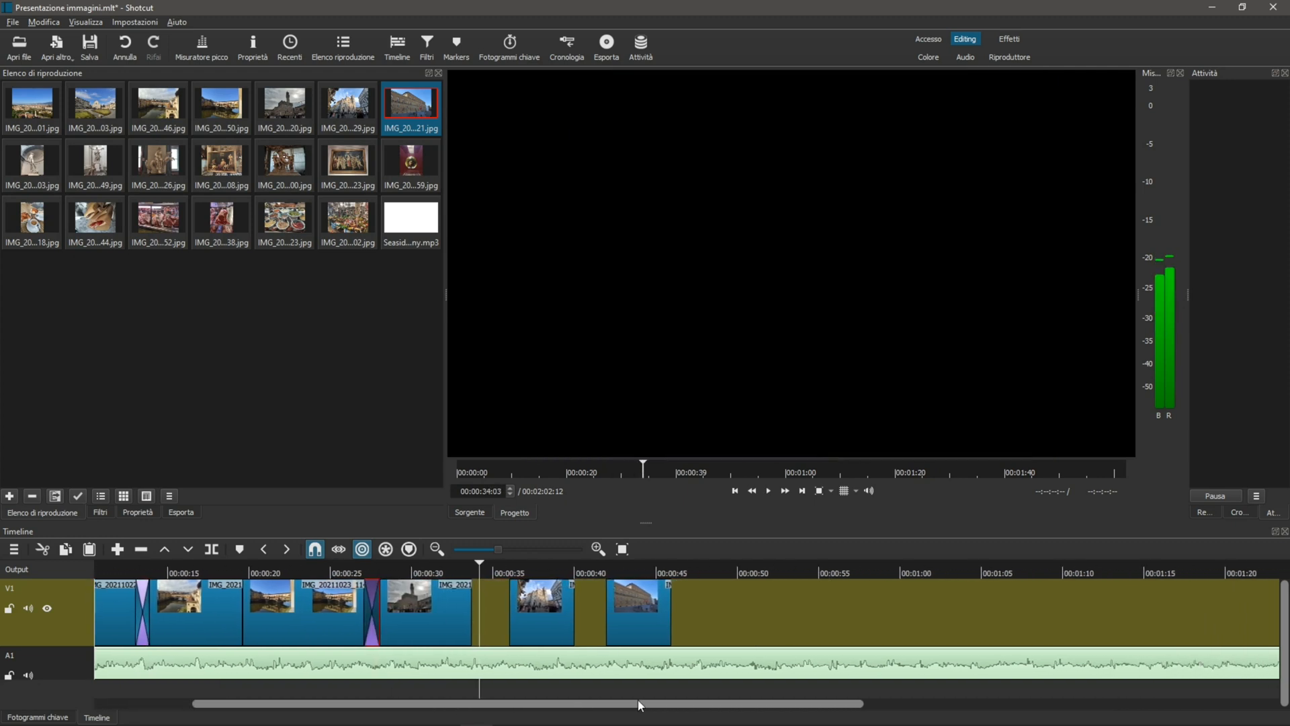
pyautogui.moveTo(573, 624); pyautogui.dragTo(619, 624)
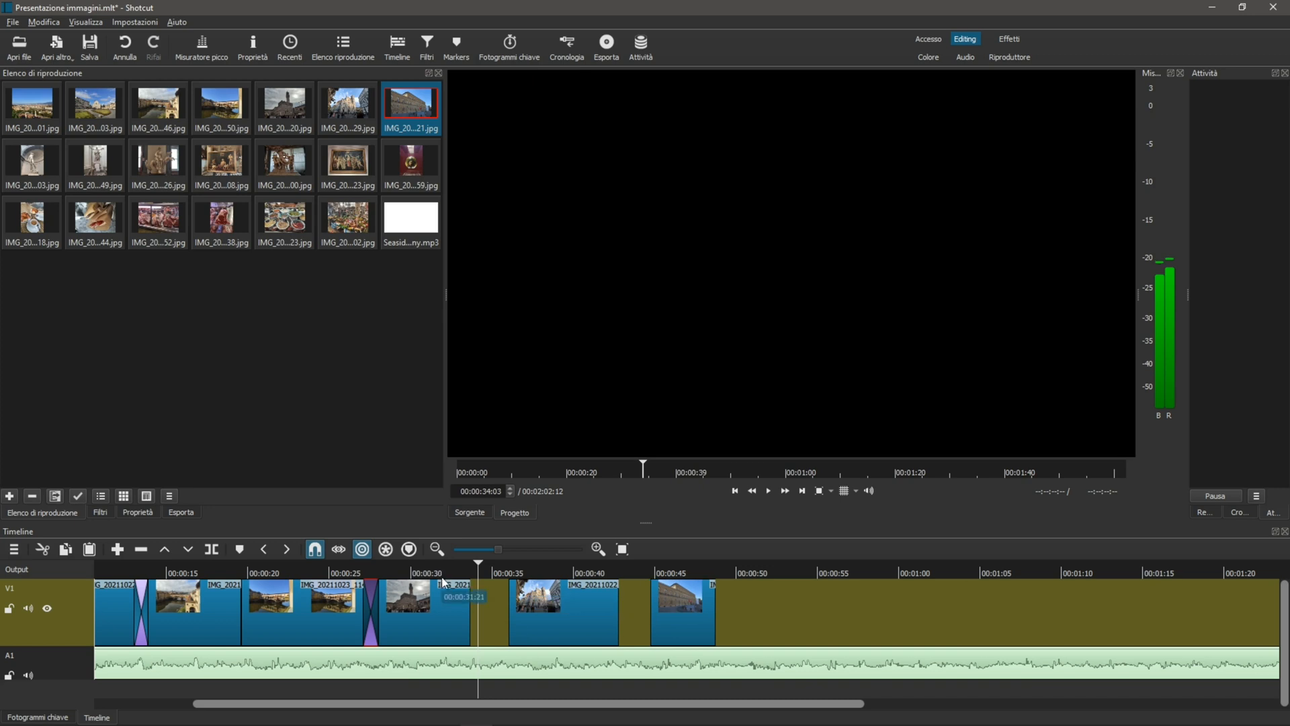
pyautogui.click(442, 572)
pyautogui.press('space')
pyautogui.moveTo(477, 615)
pyautogui.mouseDown()
pyautogui.moveTo(525, 614)
pyautogui.moveTo(483, 621)
pyautogui.mouseUp()
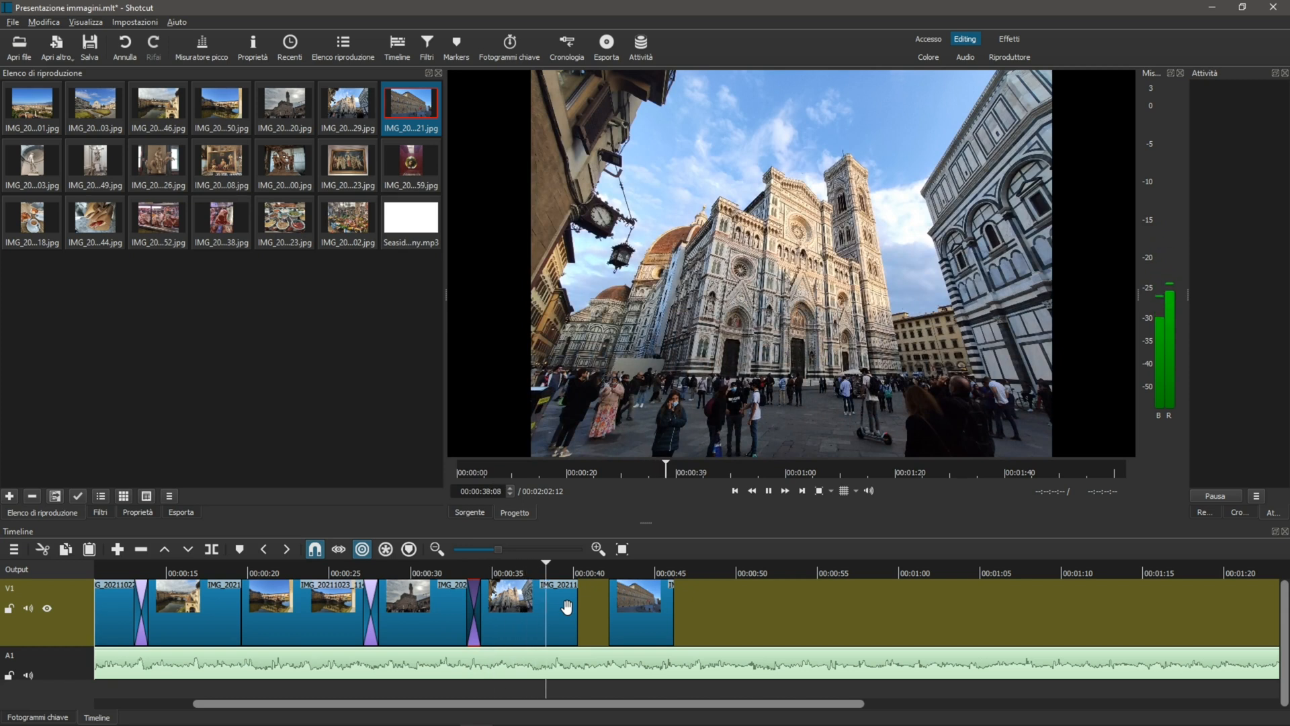
pyautogui.moveTo(576, 613)
pyautogui.mouseDown()
pyautogui.moveTo(562, 617)
pyautogui.moveTo(573, 632)
pyautogui.mouseUp()
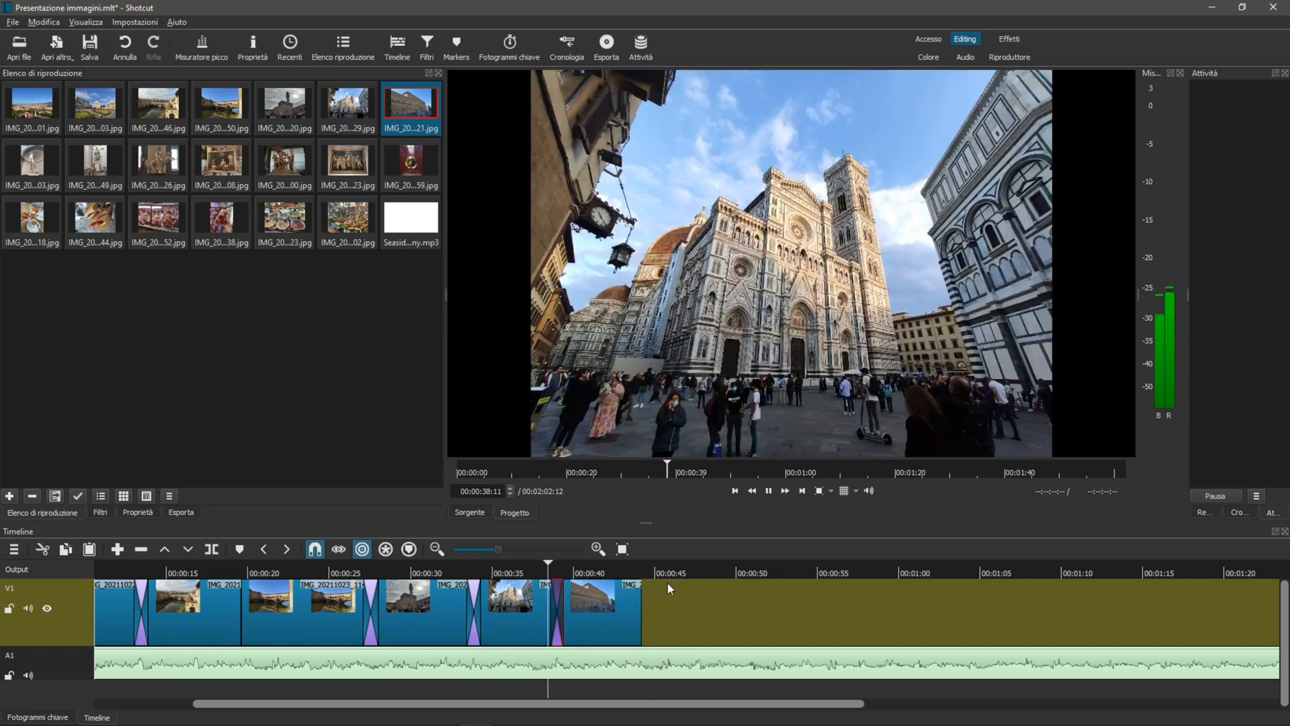
pyautogui.press('space')
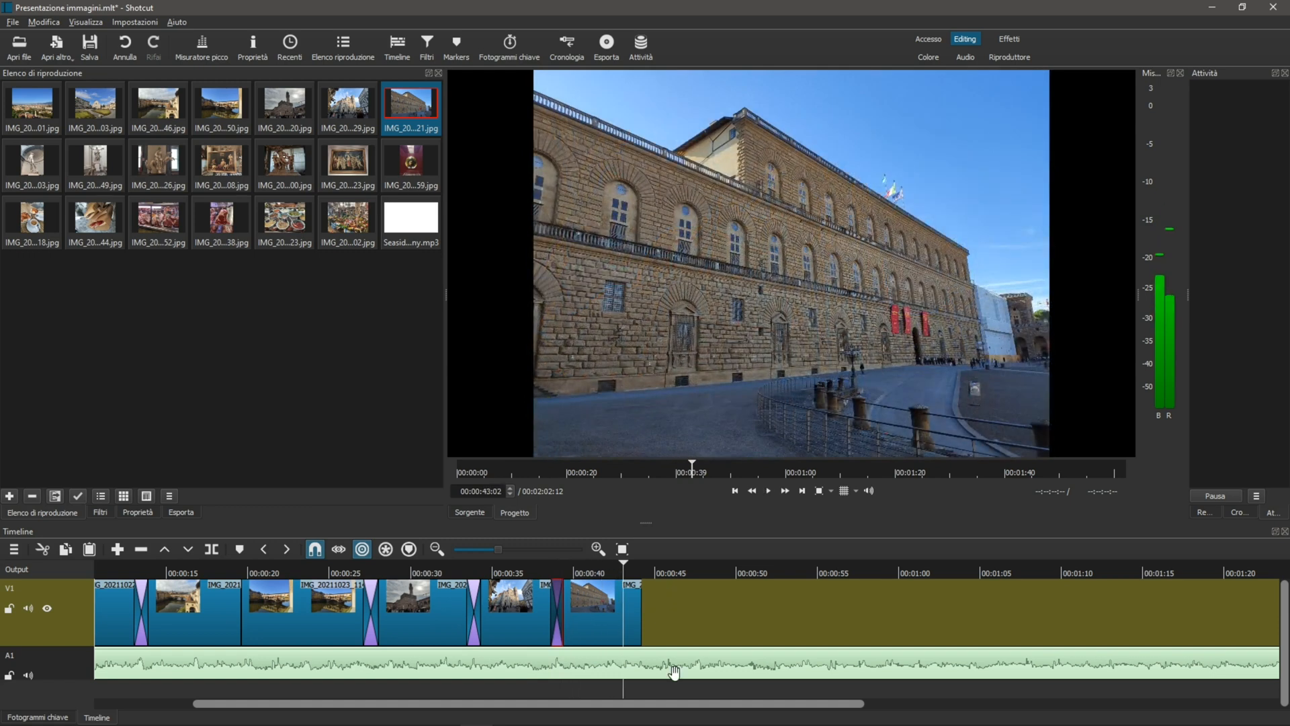
# Apply the Dimensione, Posizione & Rotazione filter with the Aumento lento dello zoom profile to the first photo and play it from the start
pyautogui.moveTo(666, 705); pyautogui.dragTo(537, 707)
pyautogui.click(148, 606)
pyautogui.click(100, 512)
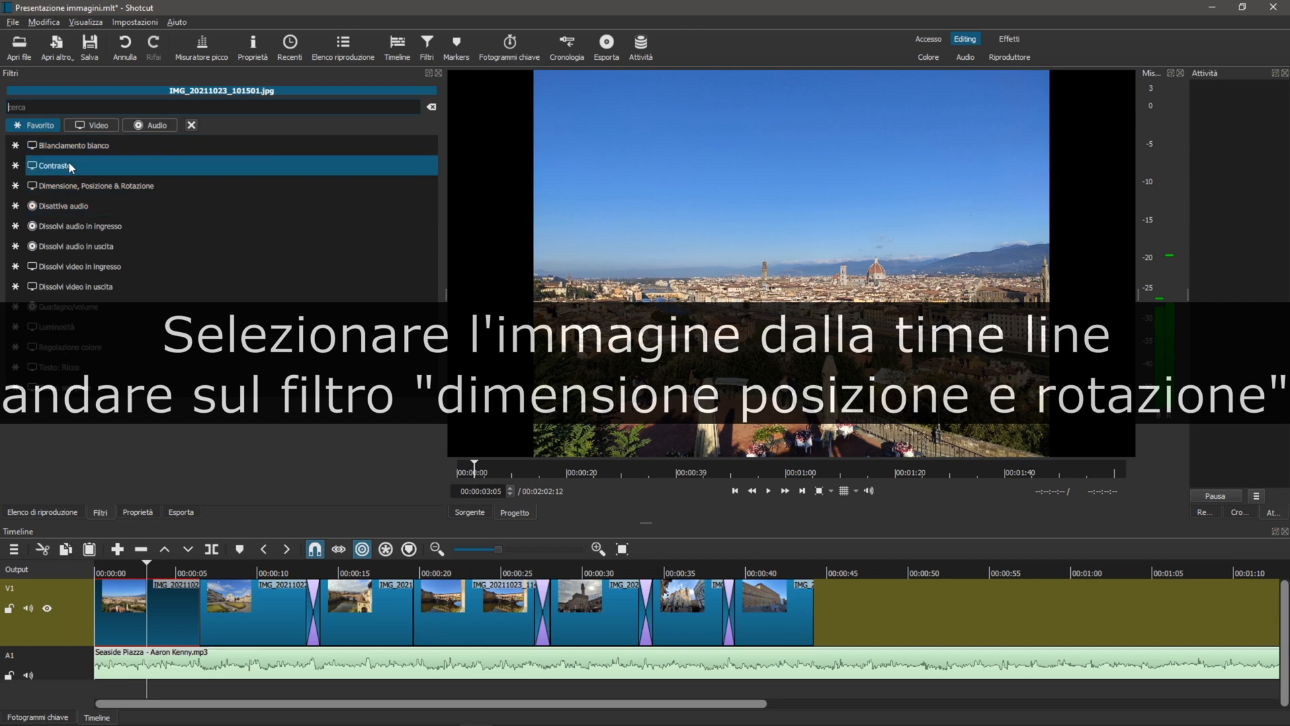
pyautogui.click(74, 187)
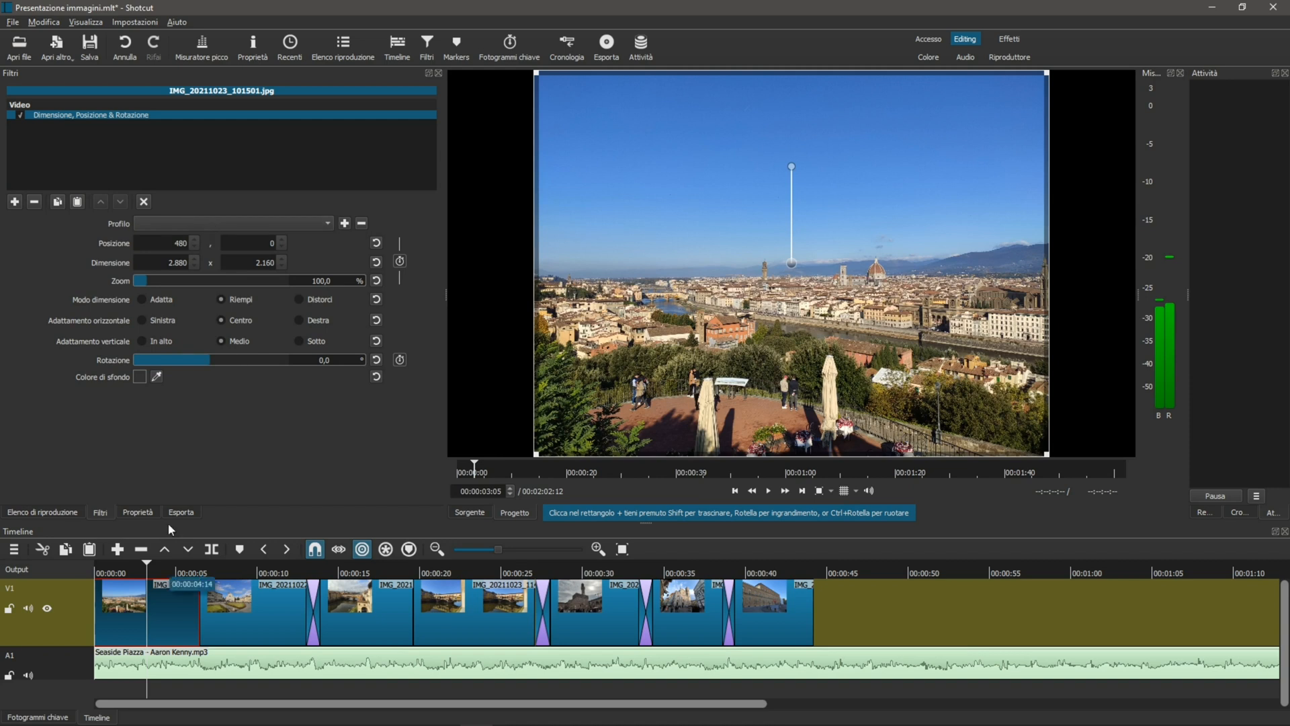
pyautogui.click(223, 223)
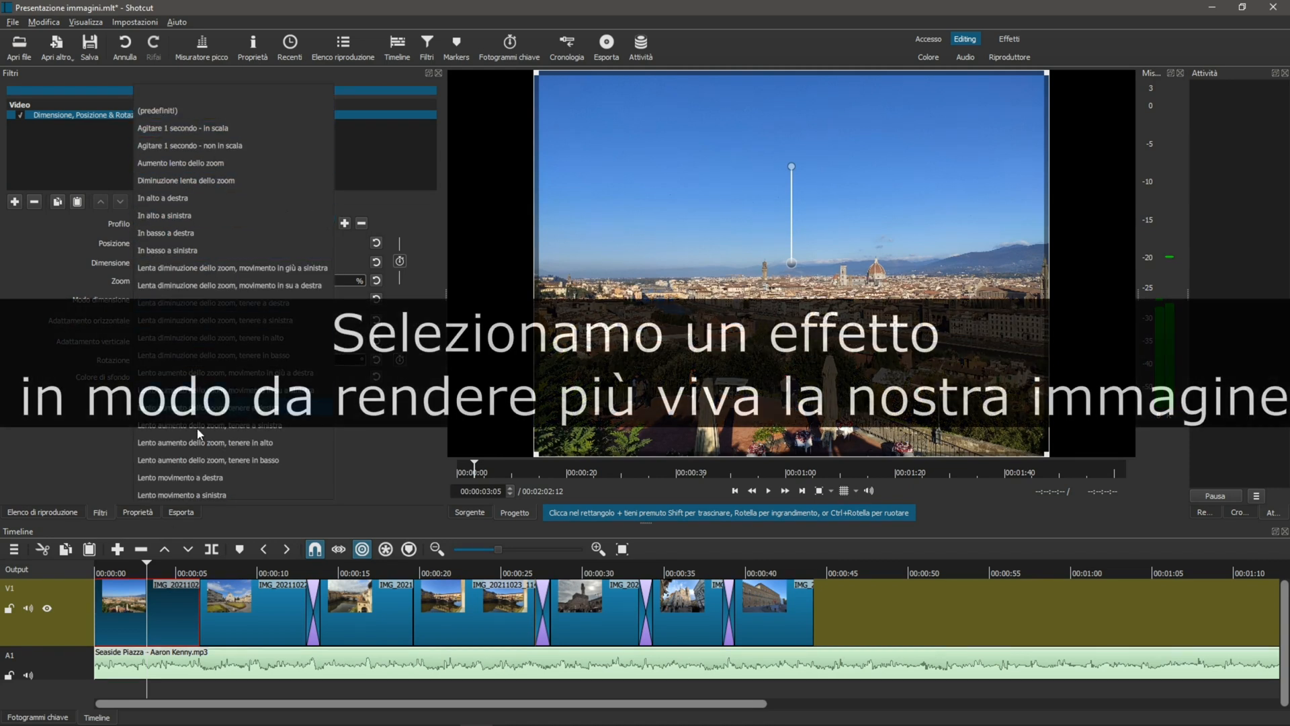
pyautogui.click(224, 156)
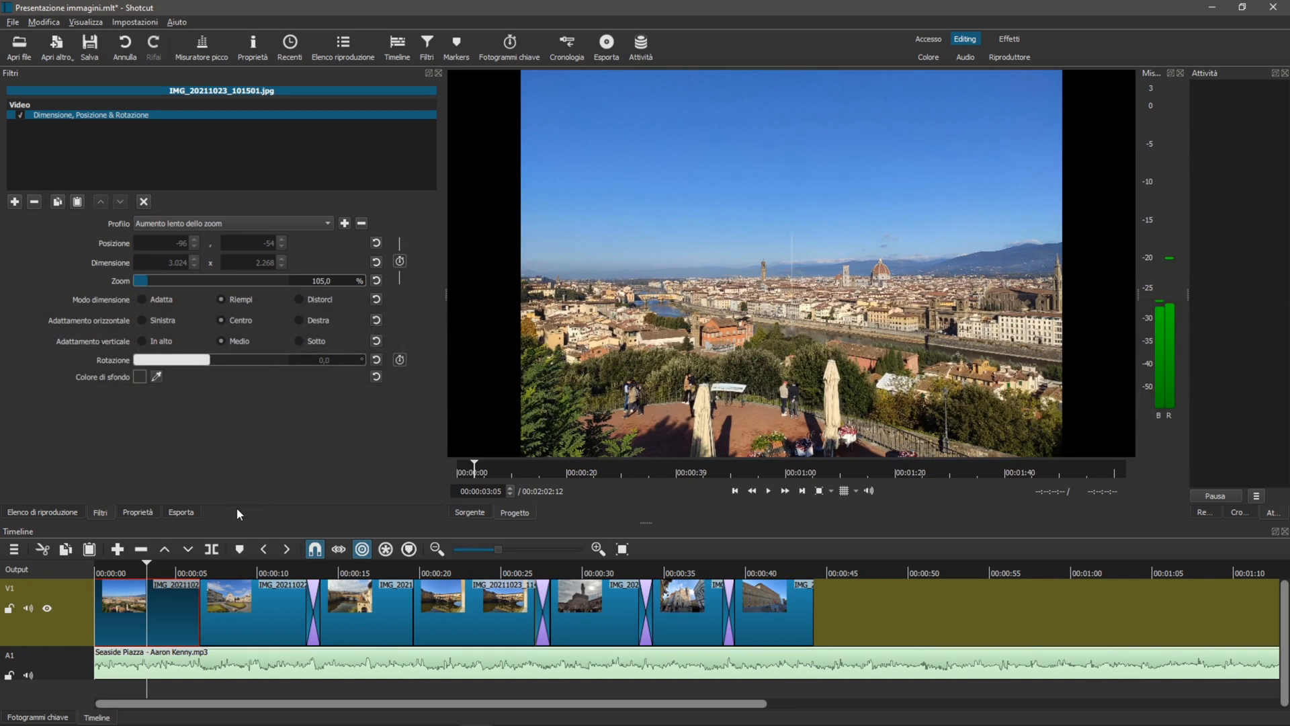
pyautogui.click(95, 568)
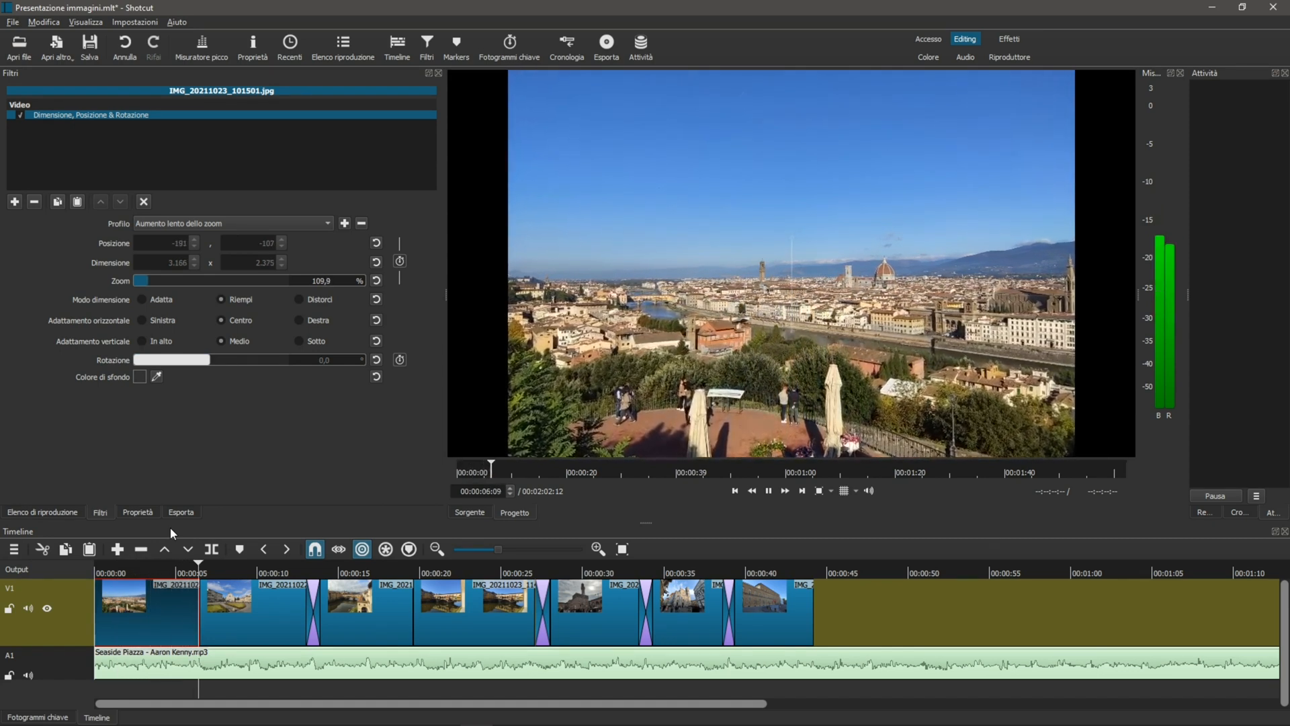
# Change the transition between the second and third photos from a dissolve to Barra verticale with a Morbidezza of 24%
pyautogui.click(316, 602)
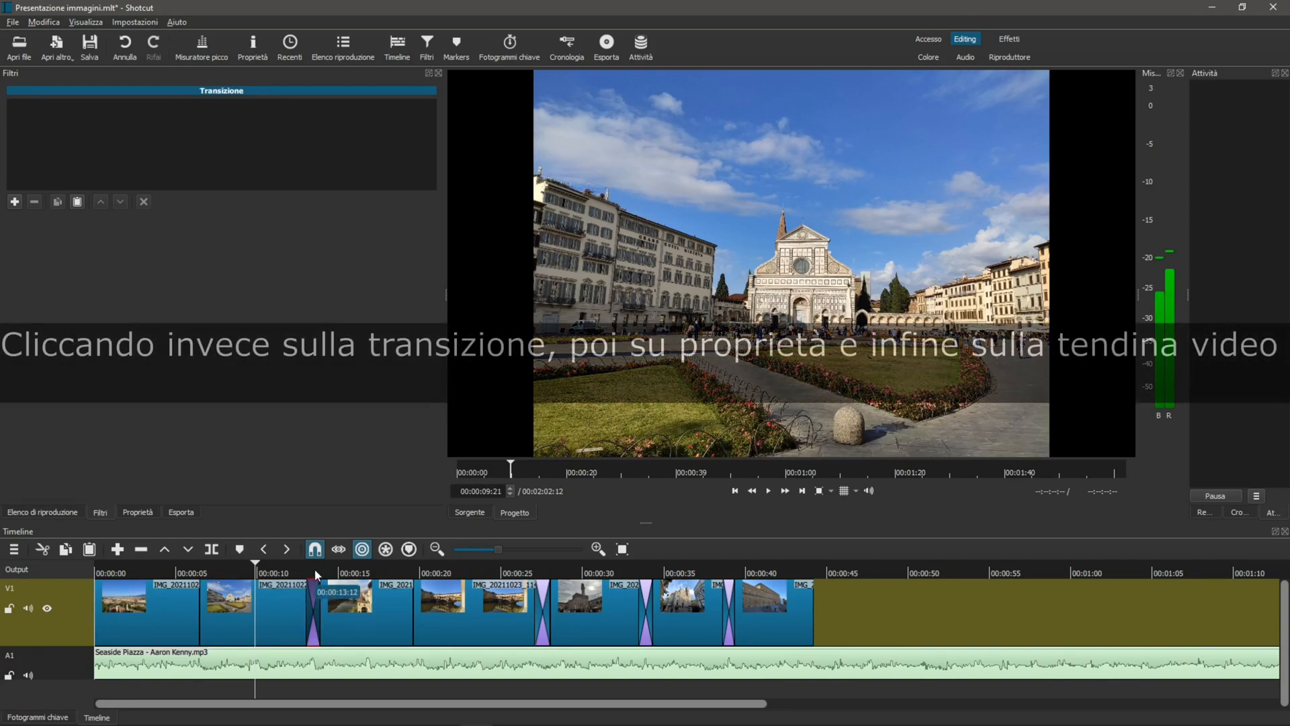
pyautogui.click(314, 570)
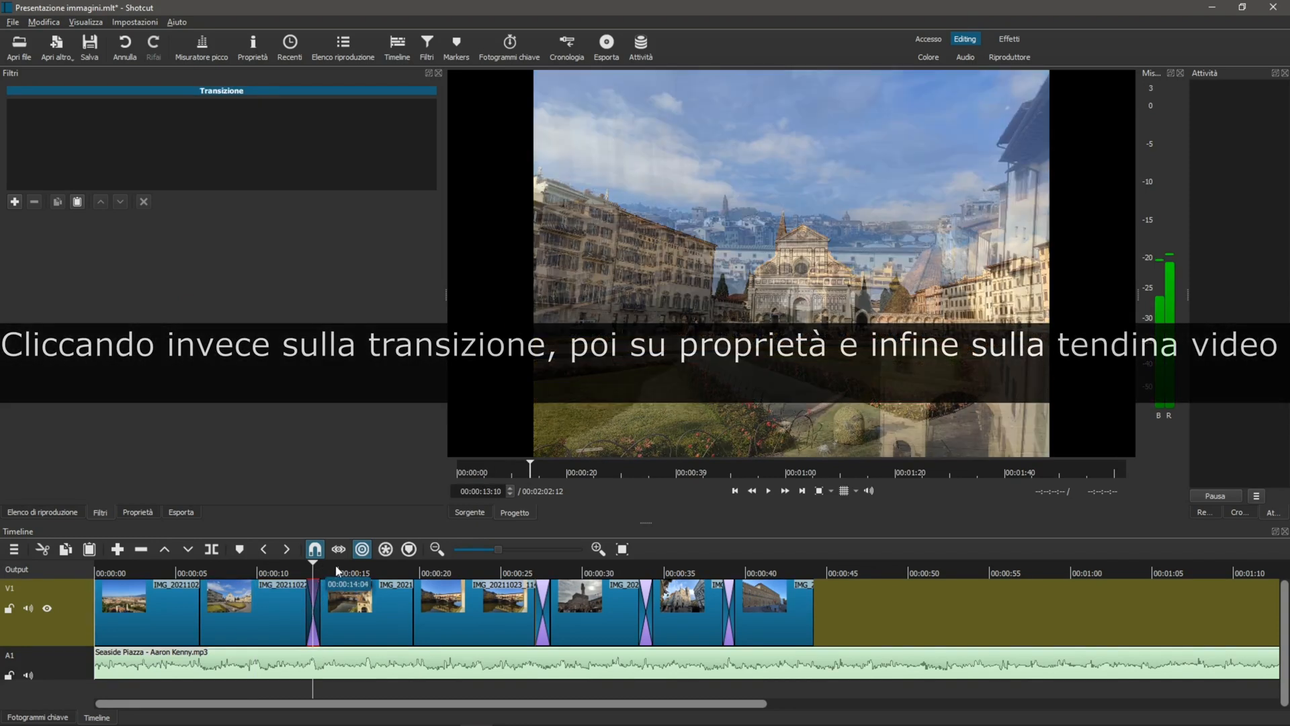
pyautogui.click(138, 512)
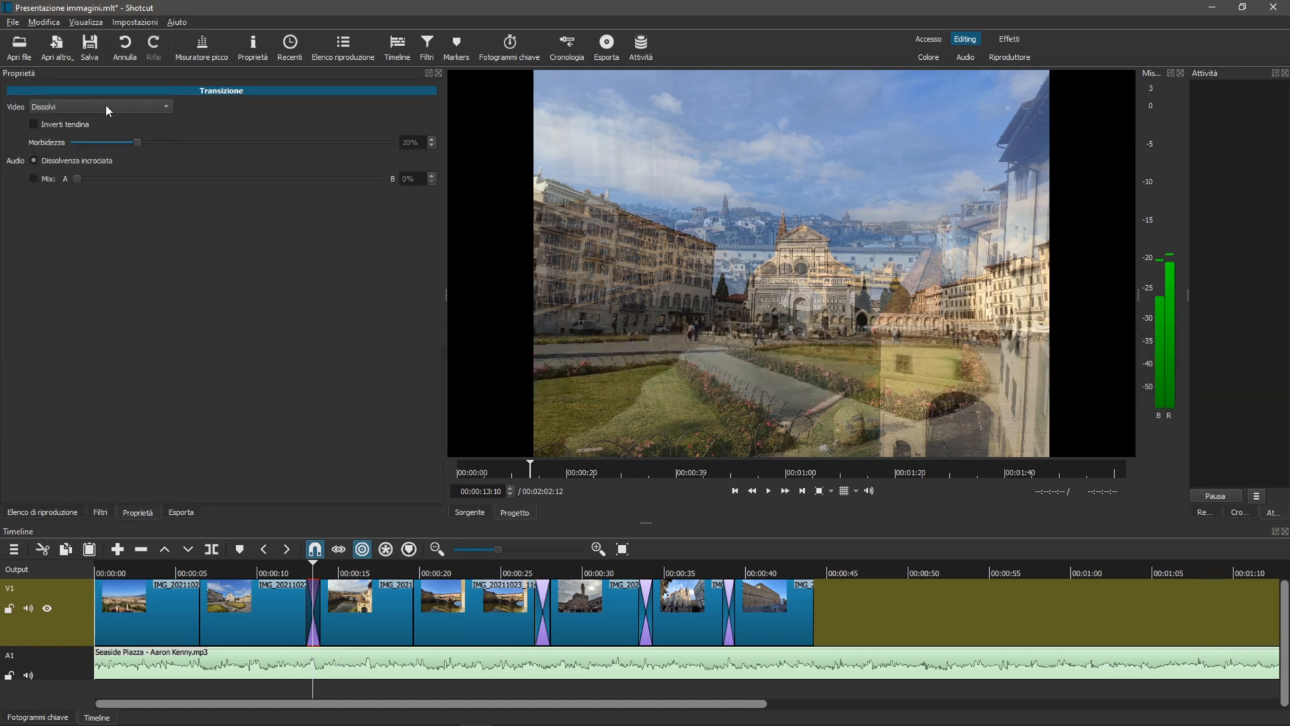
pyautogui.click(107, 105)
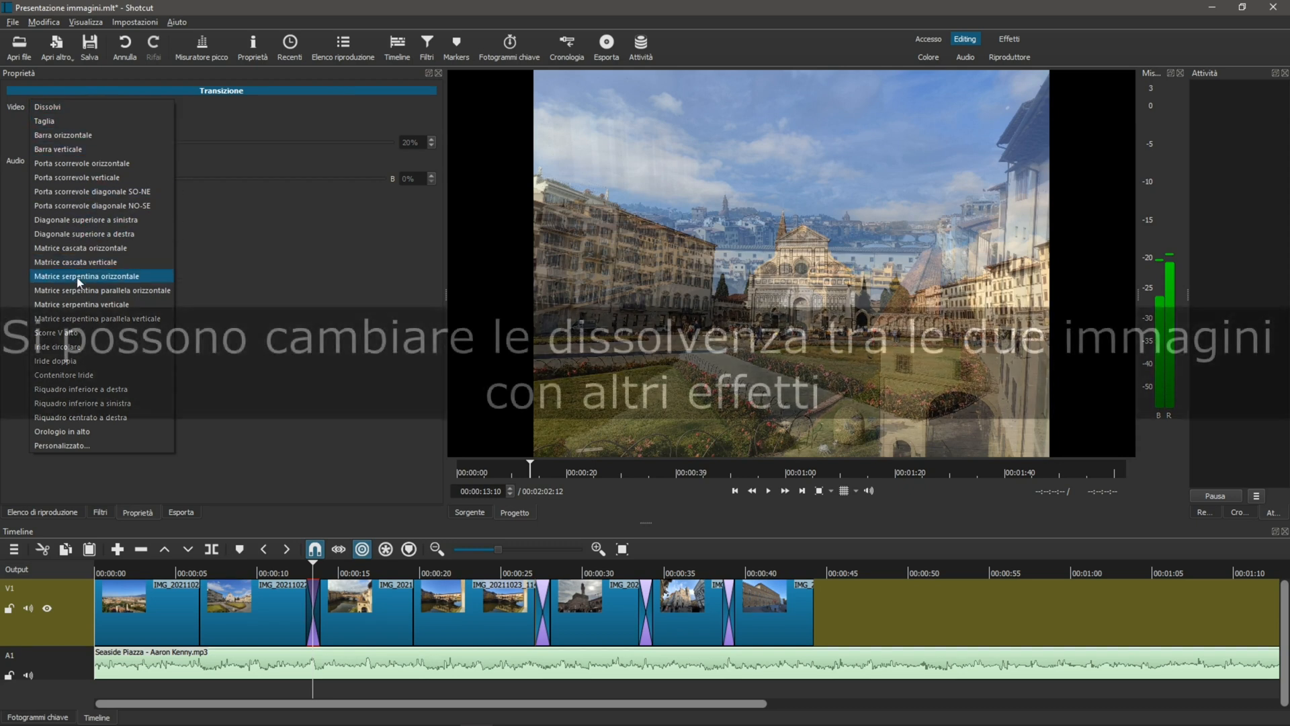
pyautogui.click(84, 135)
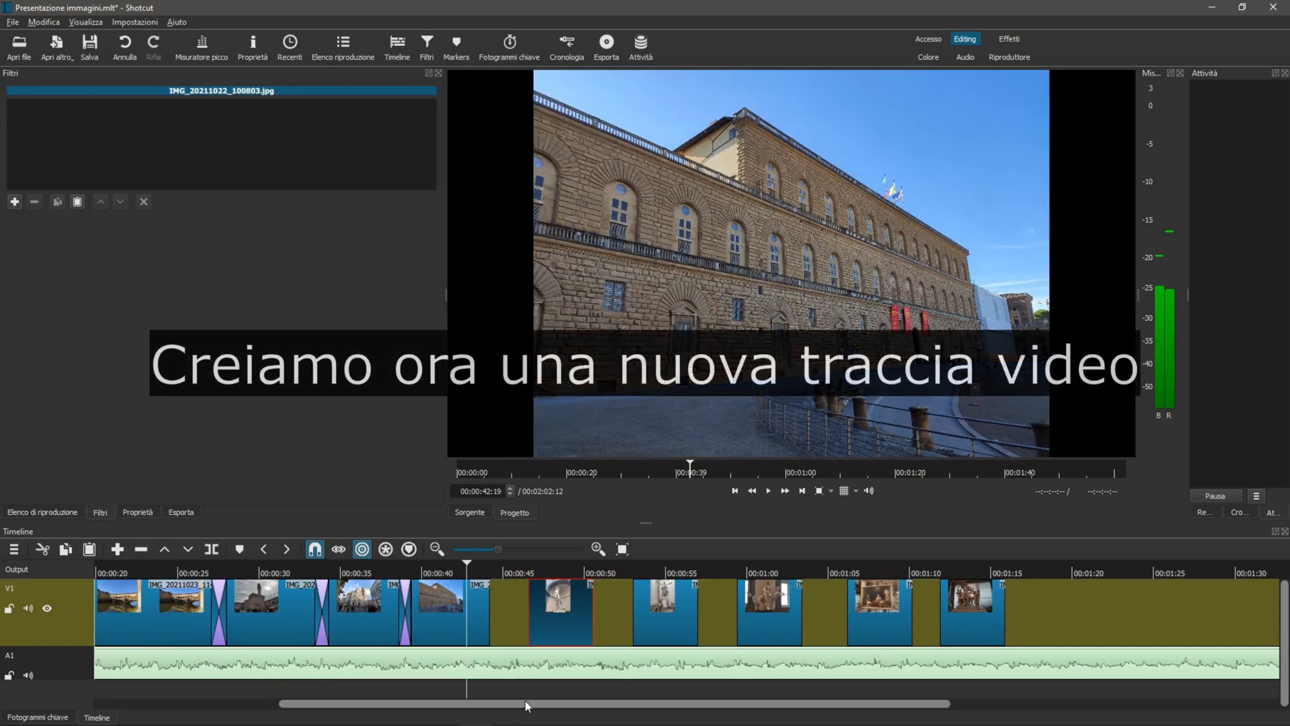
# Add a new video track, V2, above the photo track
pyautogui.moveTo(526, 700); pyautogui.dragTo(260, 702)
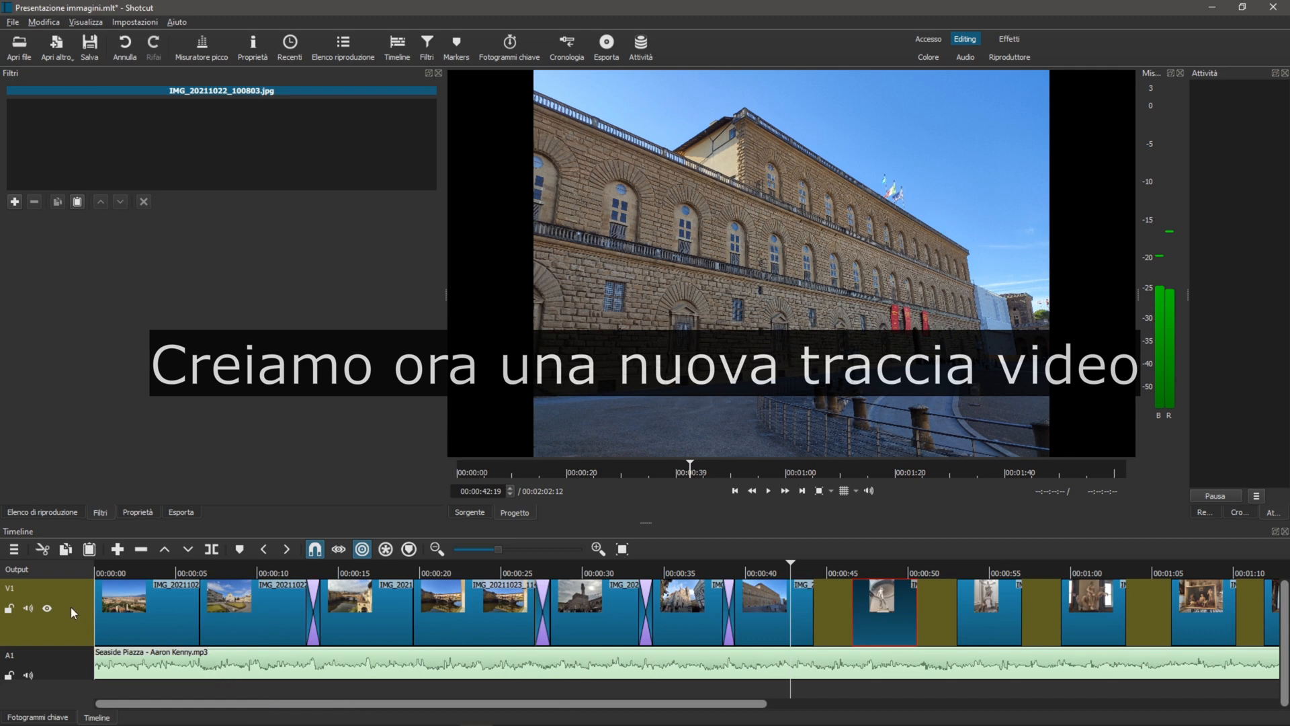
pyautogui.rightClick(70, 588)
pyautogui.moveTo(102, 600)
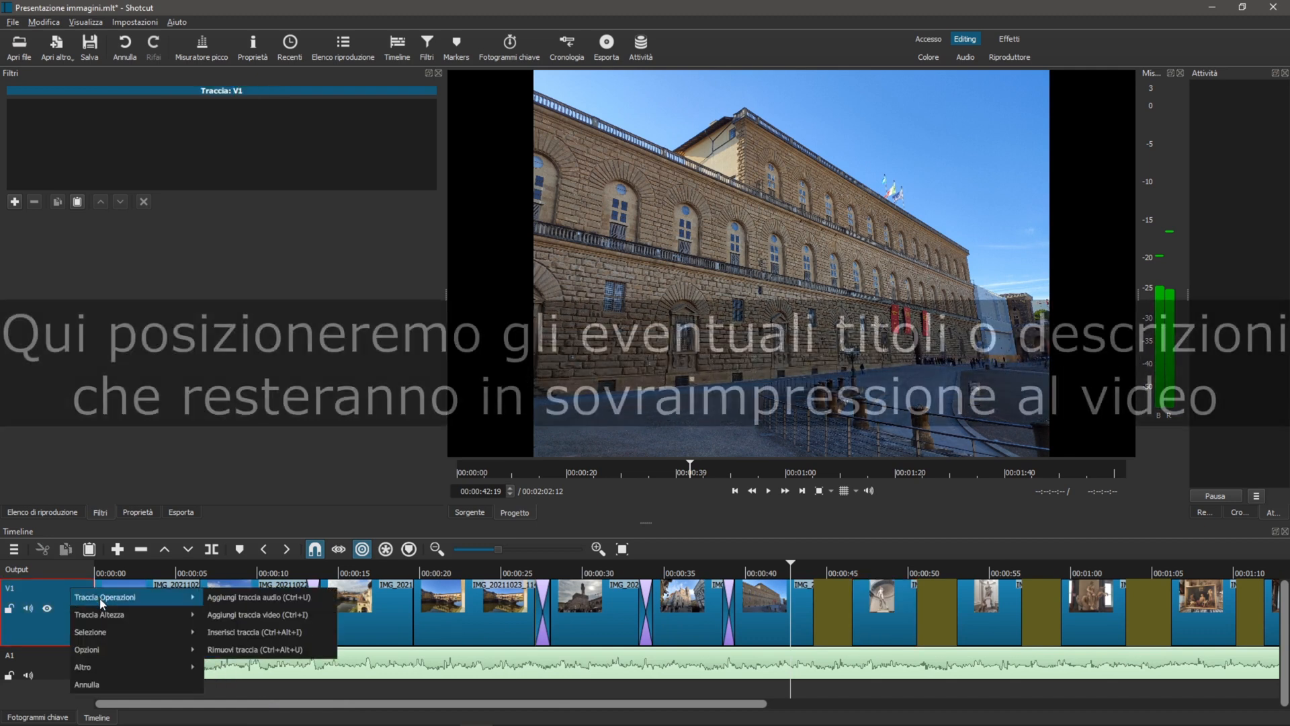
pyautogui.click(236, 610)
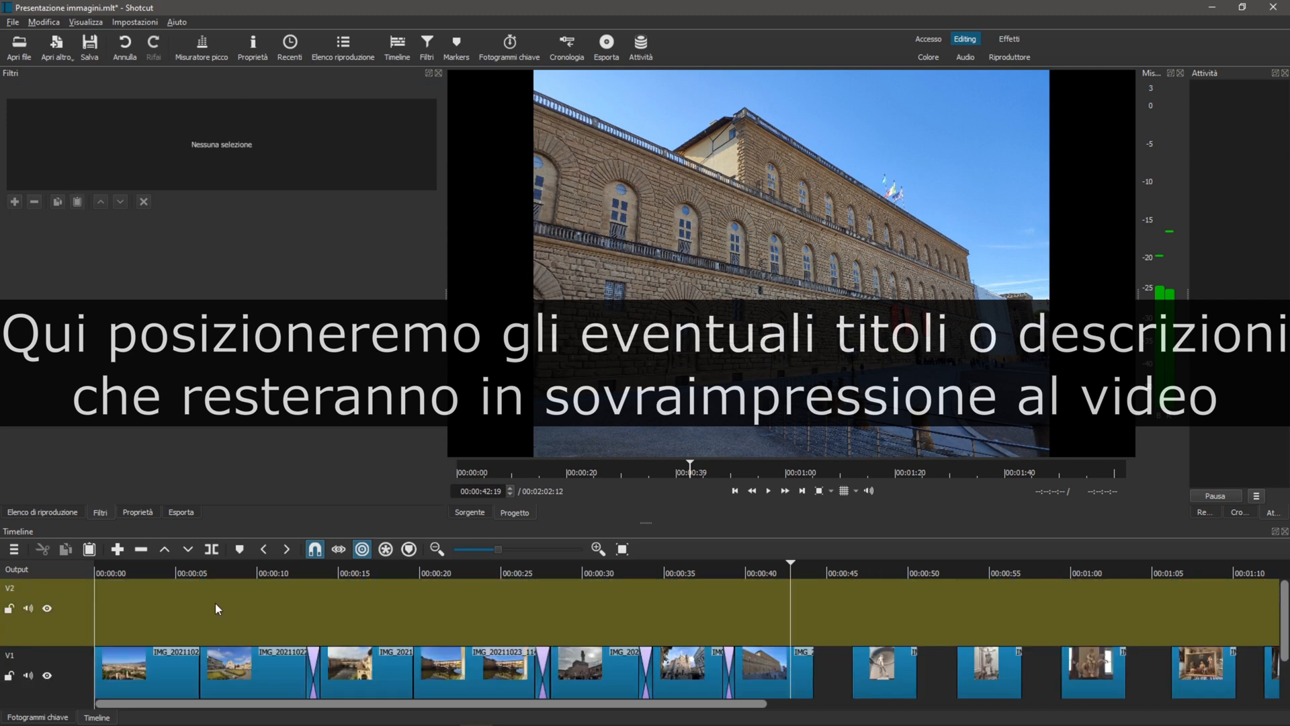
pyautogui.click(266, 606)
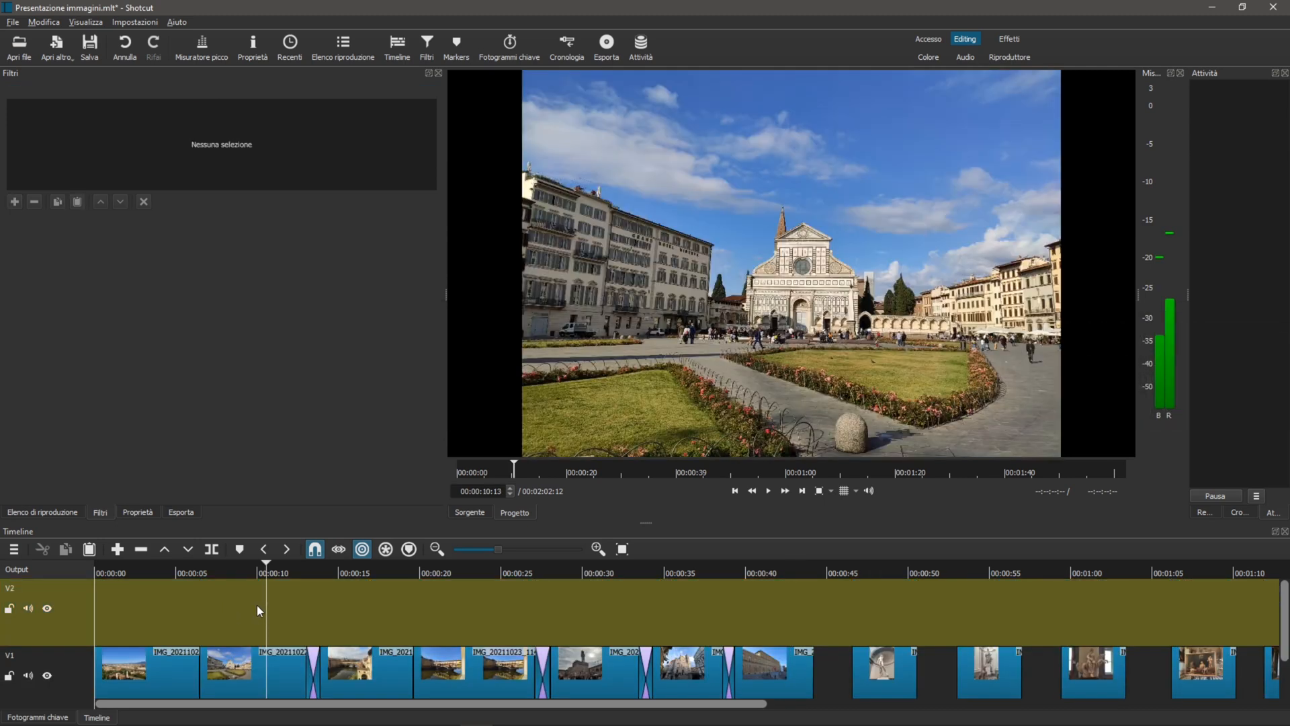
# Create a colour clip with the trasparente profile and place it on V2 above the first photo, starting at about 1 second
pyautogui.click(57, 46)
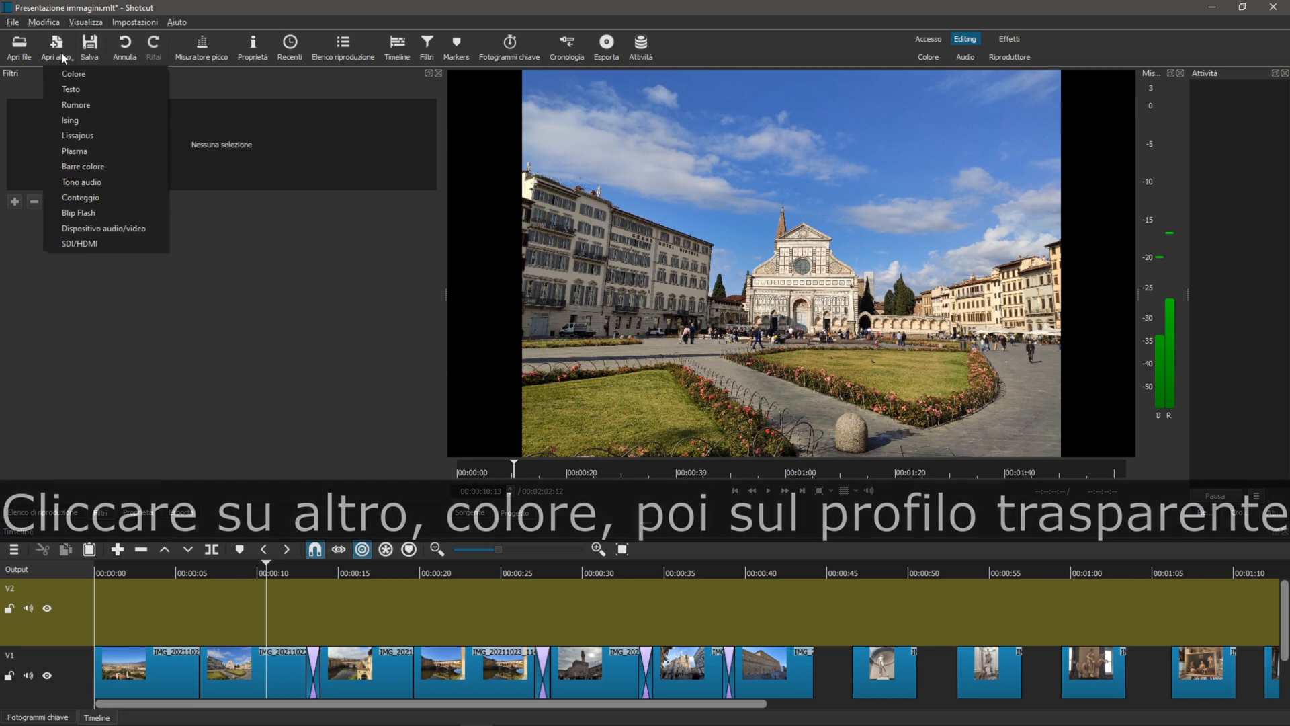
pyautogui.click(74, 74)
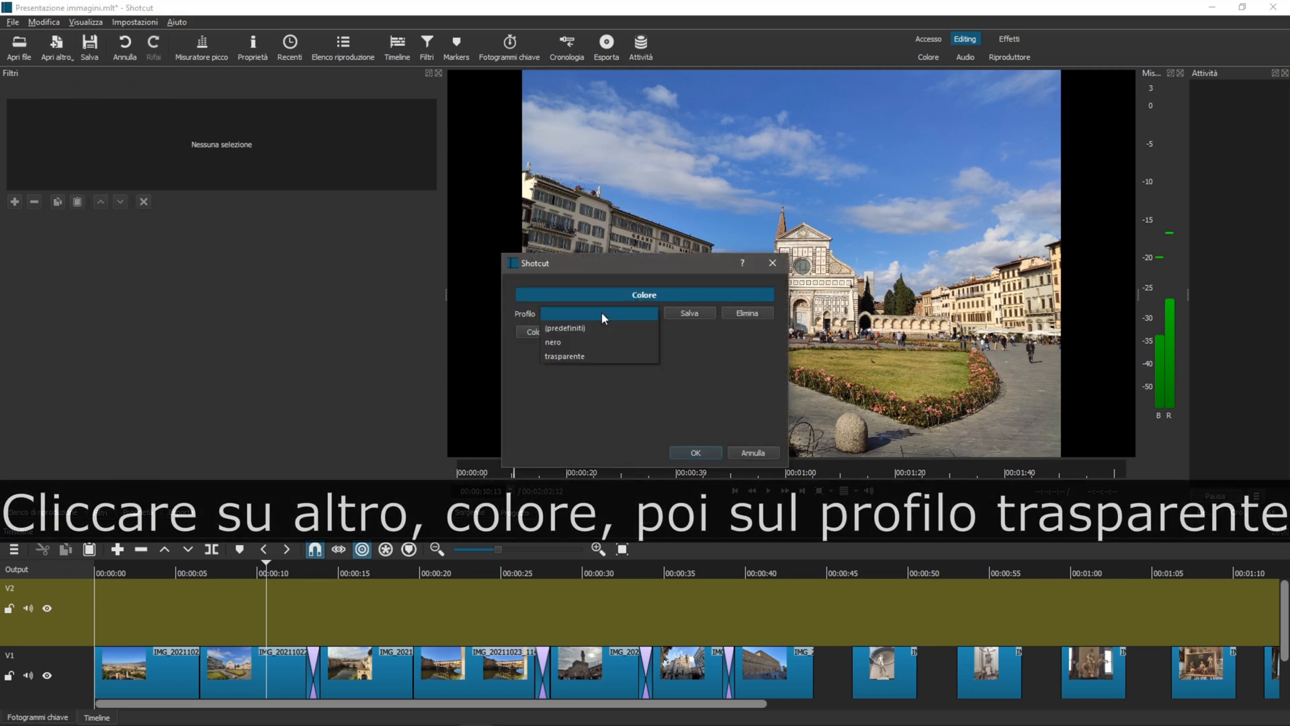
pyautogui.click(585, 358)
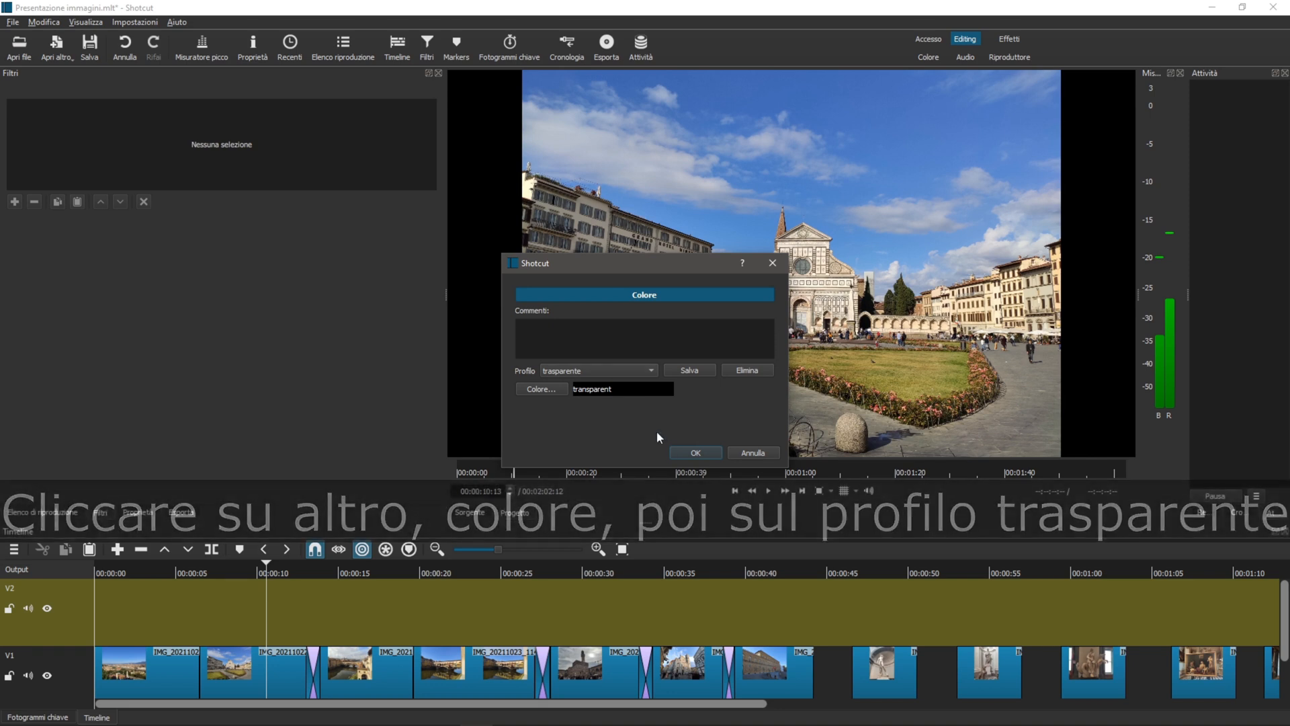
pyautogui.press('space')
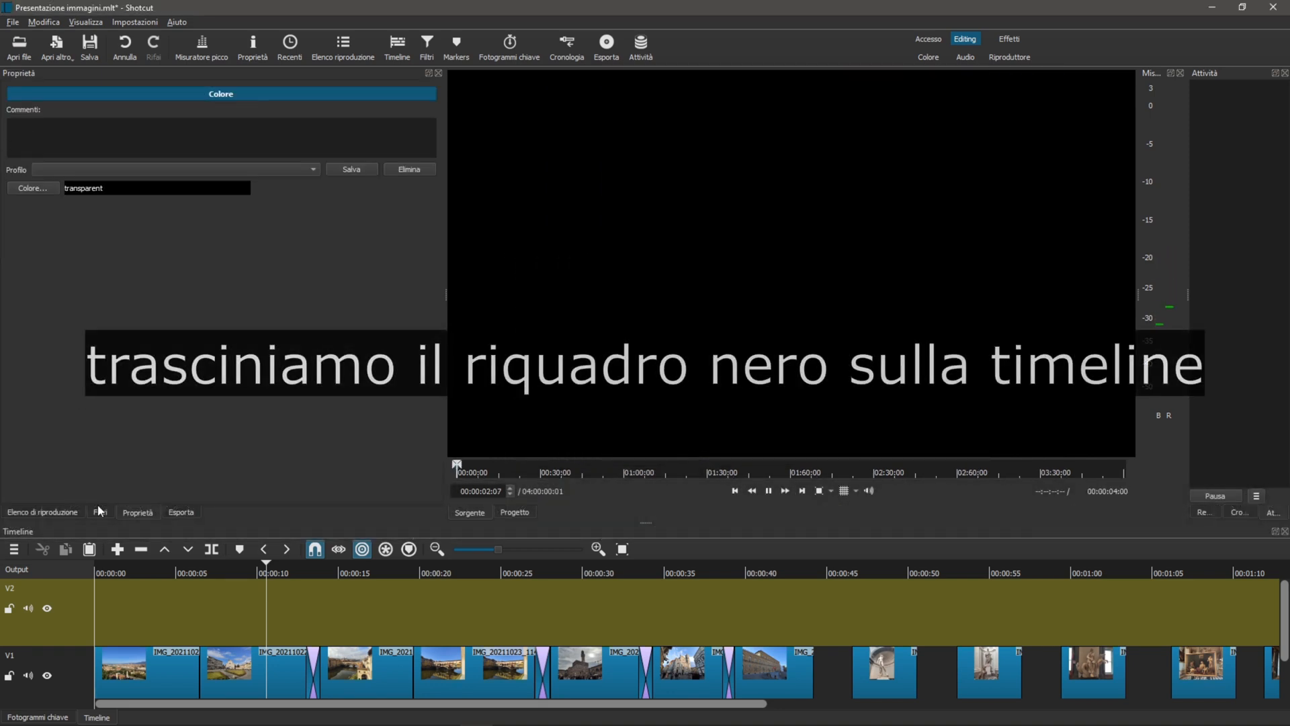
pyautogui.moveTo(649, 391); pyautogui.dragTo(114, 613)
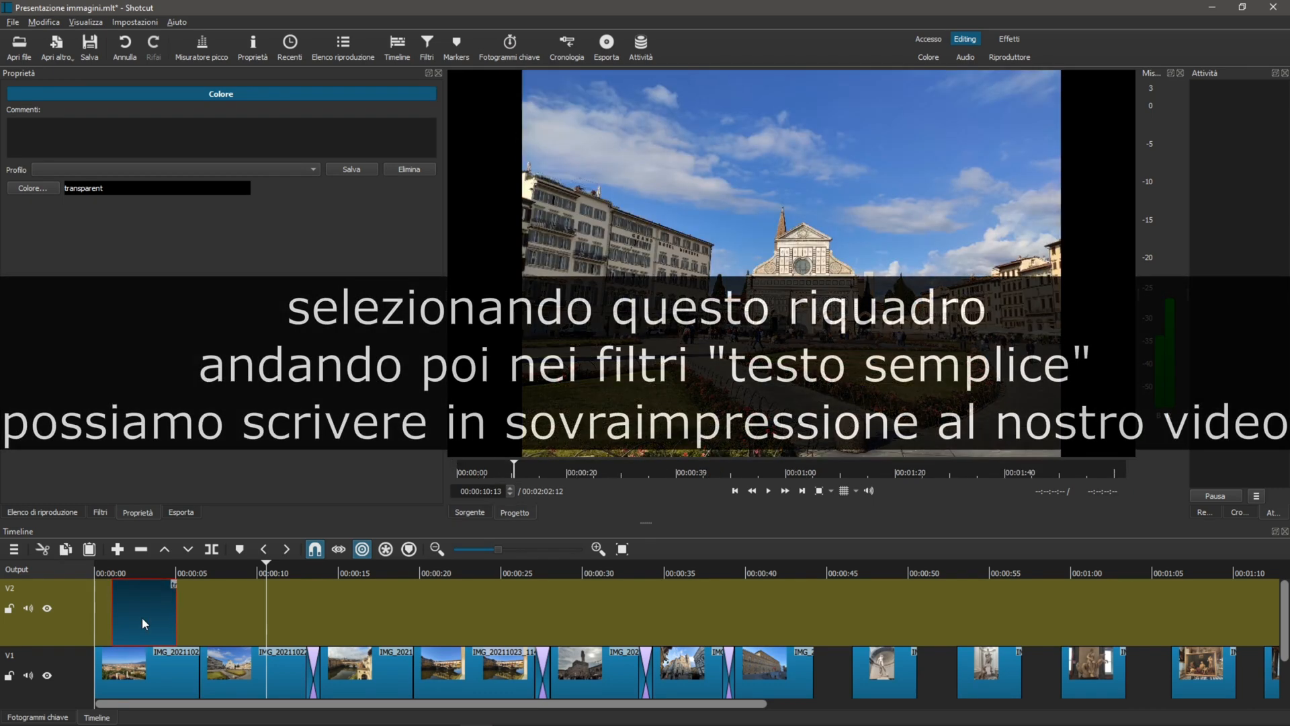
# Add a Testo: semplice filter reading Firenze to the transparent clip and resize its box to about 2246 x 776, centred over the sky
pyautogui.click(100, 512)
pyautogui.click(14, 202)
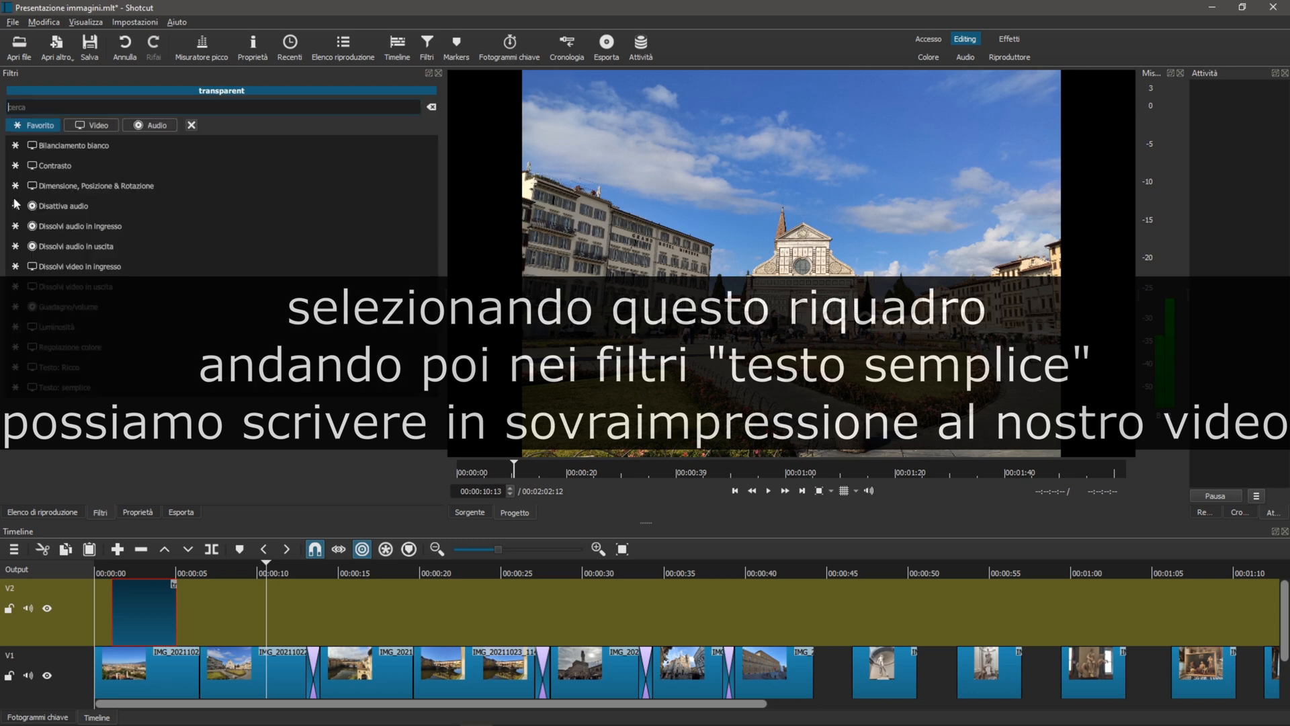
pyautogui.click(92, 388)
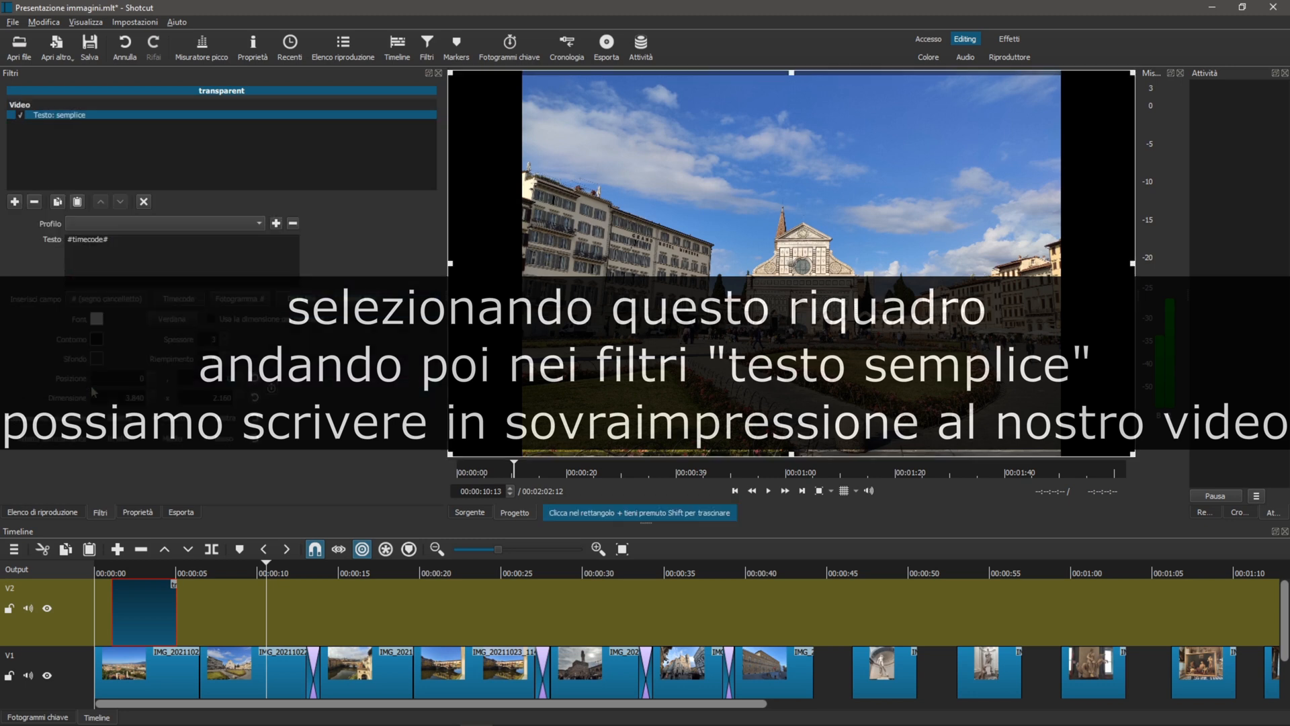
pyautogui.tripleClick(116, 241)
pyautogui.write('Firenze')
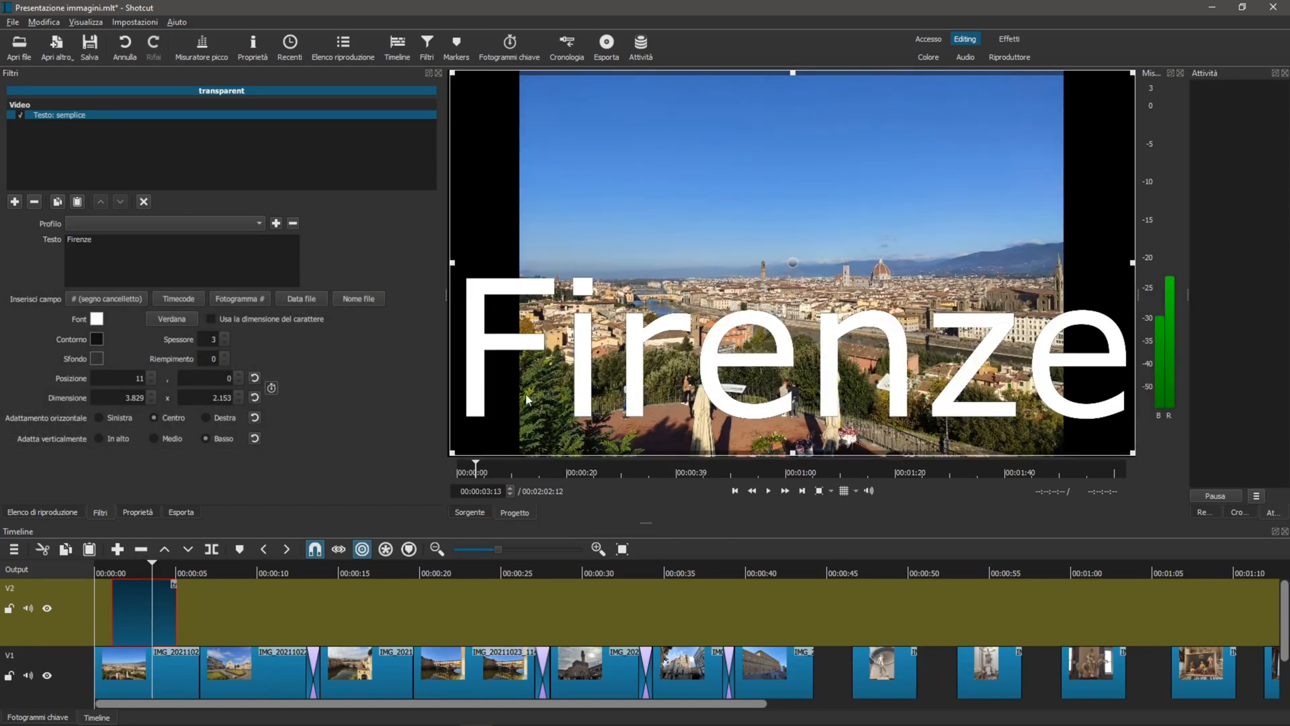
pyautogui.moveTo(450, 455); pyautogui.dragTo(750, 197)
pyautogui.moveTo(936, 136); pyautogui.dragTo(788, 155)
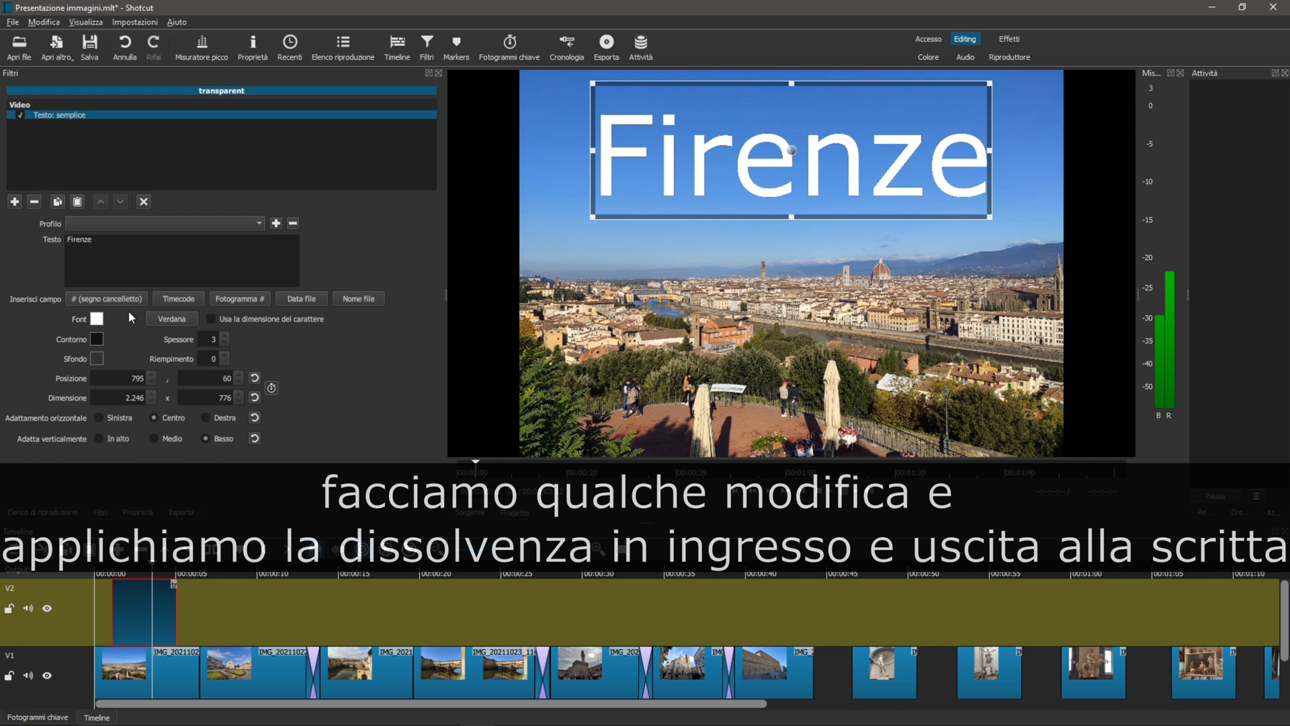
# Set the Firenze title's font to DejaVu Serif and its outline thickness to 0
pyautogui.click(171, 318)
pyautogui.moveTo(727, 222); pyautogui.dragTo(399, 205)
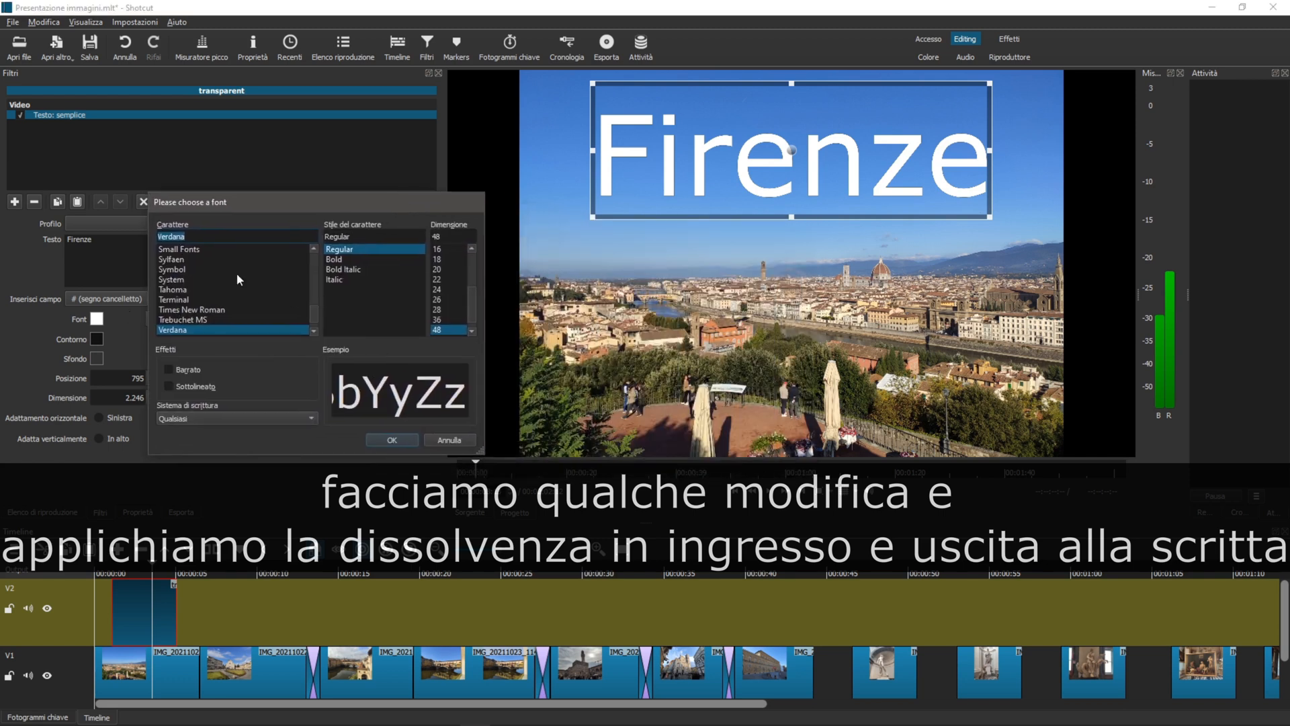
pyautogui.moveTo(315, 315); pyautogui.dragTo(316, 274)
pyautogui.click(201, 280)
pyautogui.click(195, 290)
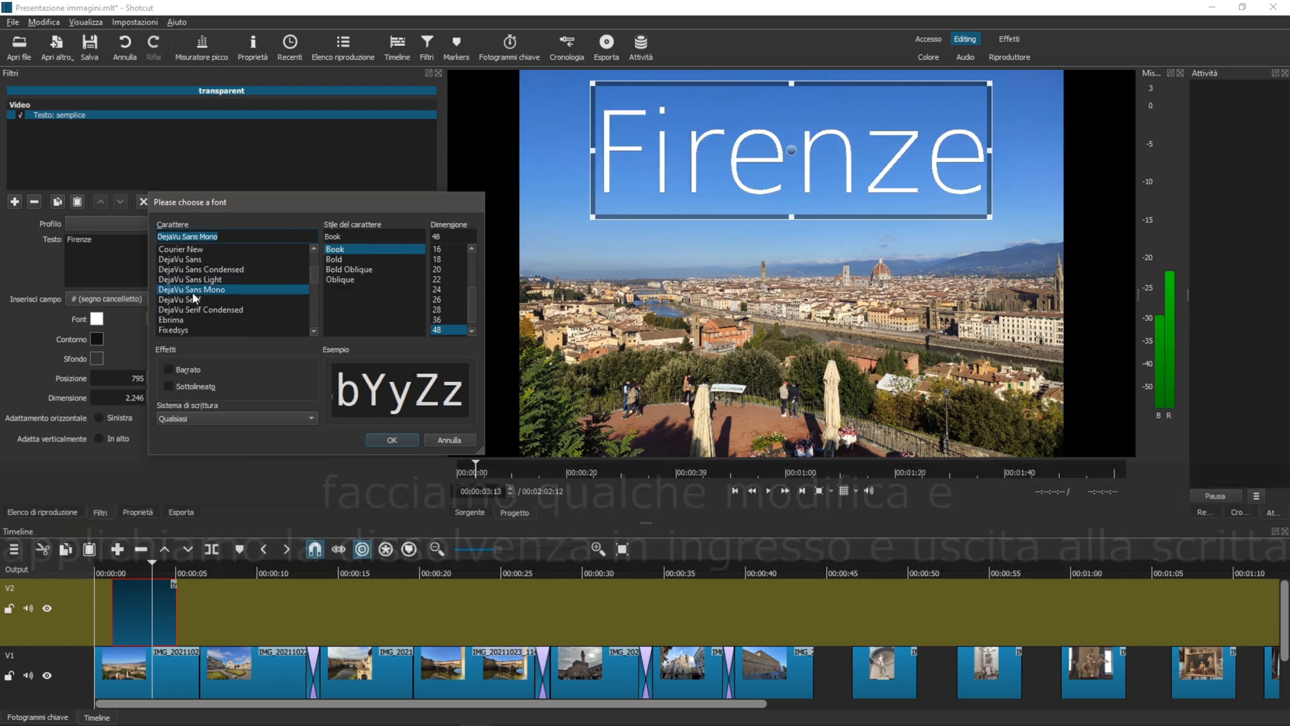
pyautogui.click(180, 300)
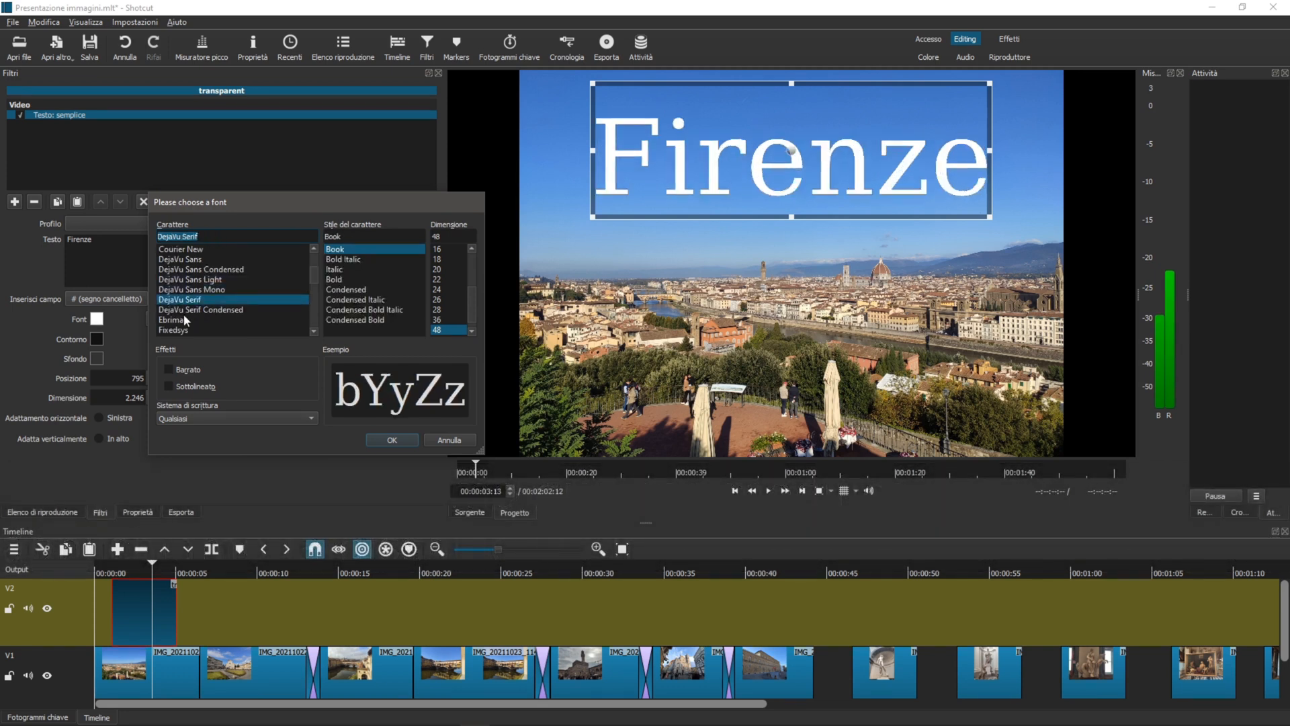
pyautogui.click(392, 440)
pyautogui.click(223, 341)
pyautogui.click(223, 341)
pyautogui.click(223, 341)
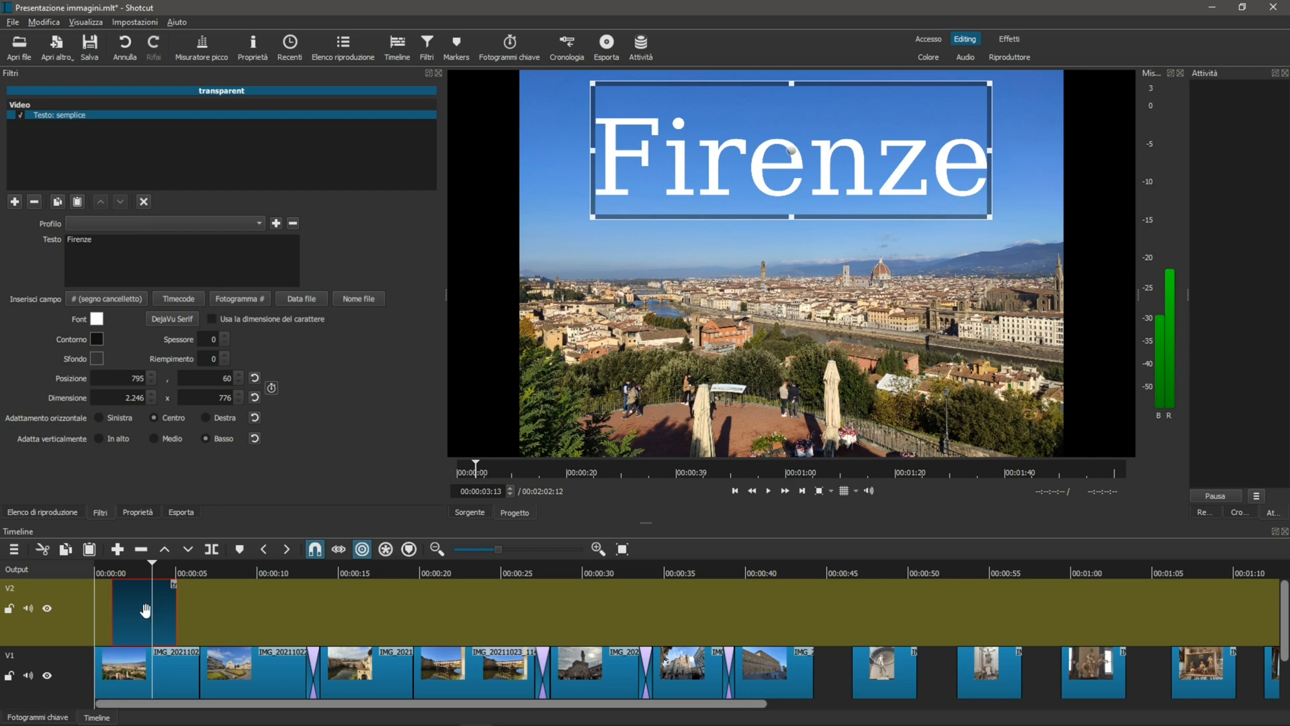
# Add fade-in and fade-out to the Firenze title clip, and paste a shortened copy on V2 above the second photo
pyautogui.moveTo(114, 581); pyautogui.dragTo(158, 592)
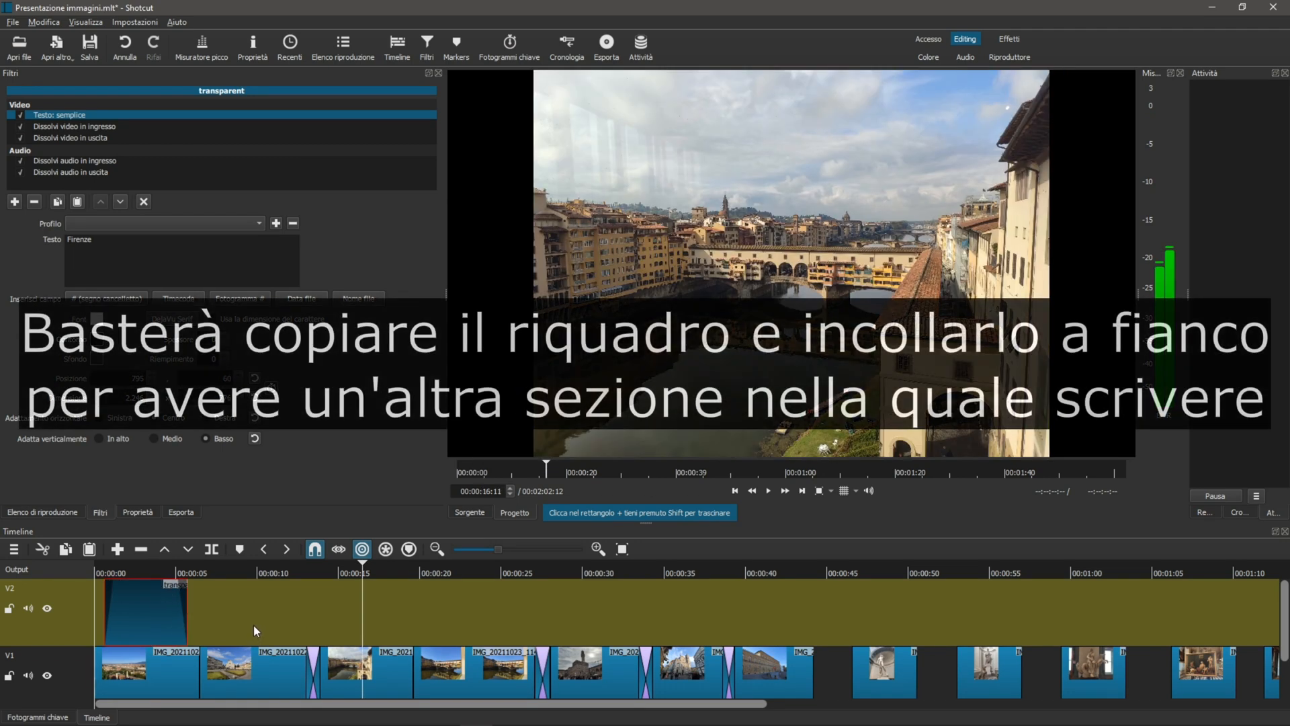
pyautogui.click(253, 619)
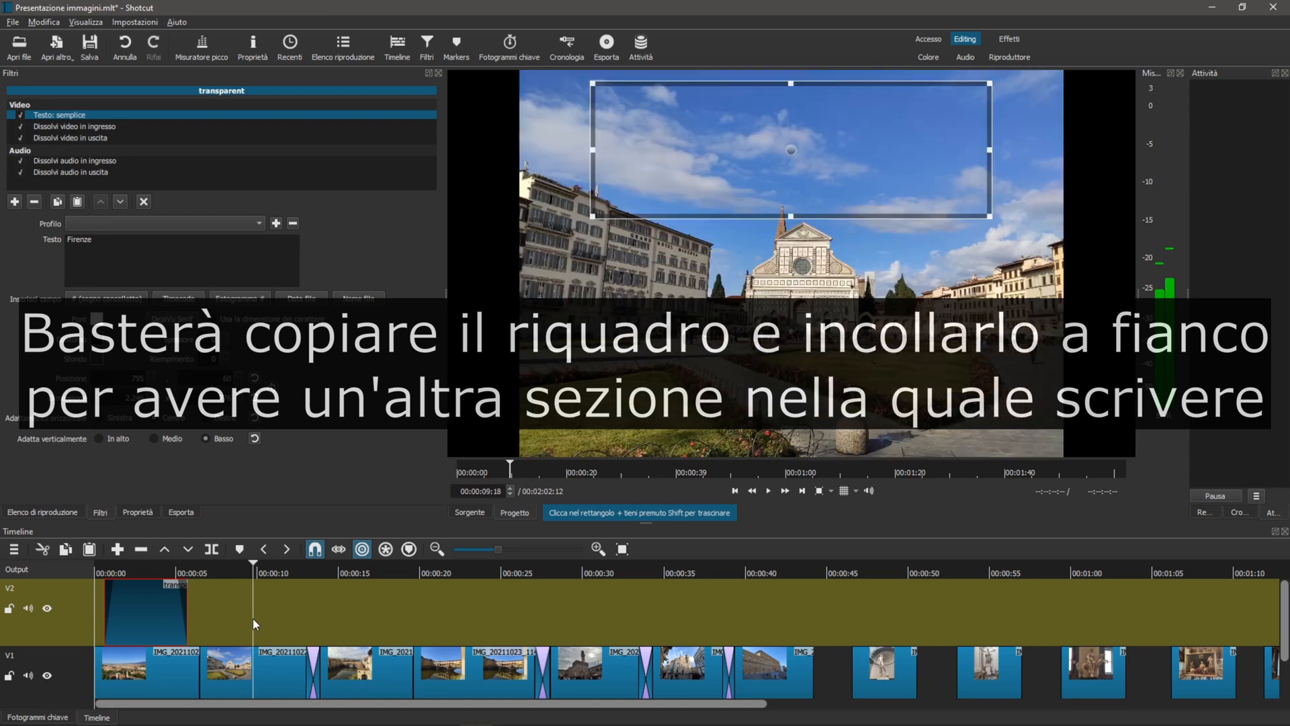
pyautogui.hotkey('ctrl', 'v')
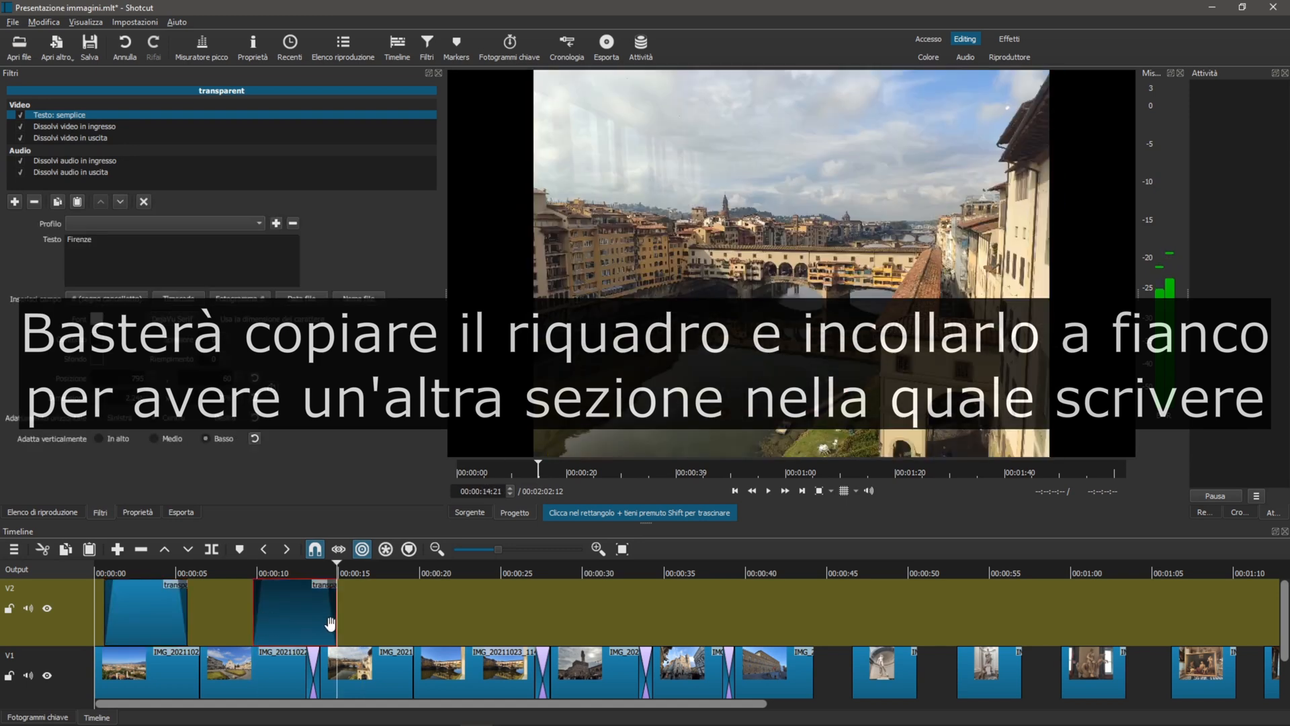
pyautogui.moveTo(293, 613); pyautogui.dragTo(261, 615)
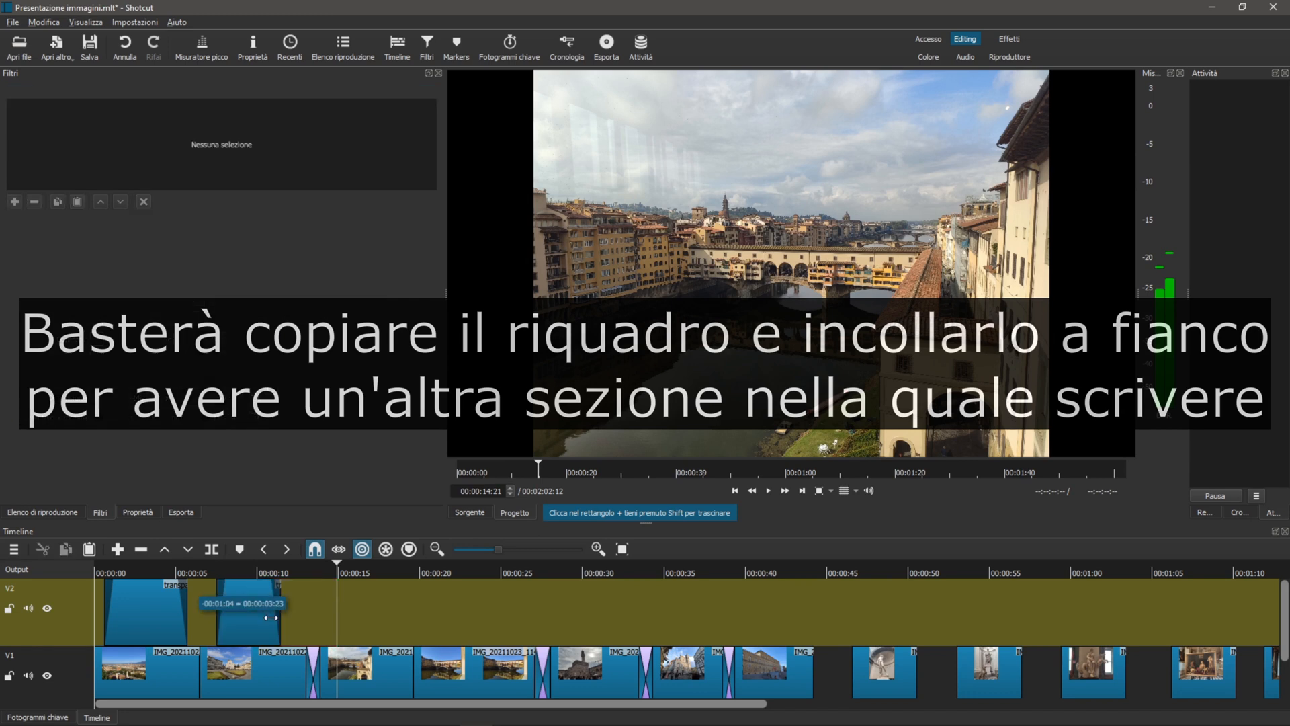
pyautogui.moveTo(275, 615); pyautogui.dragTo(273, 615)
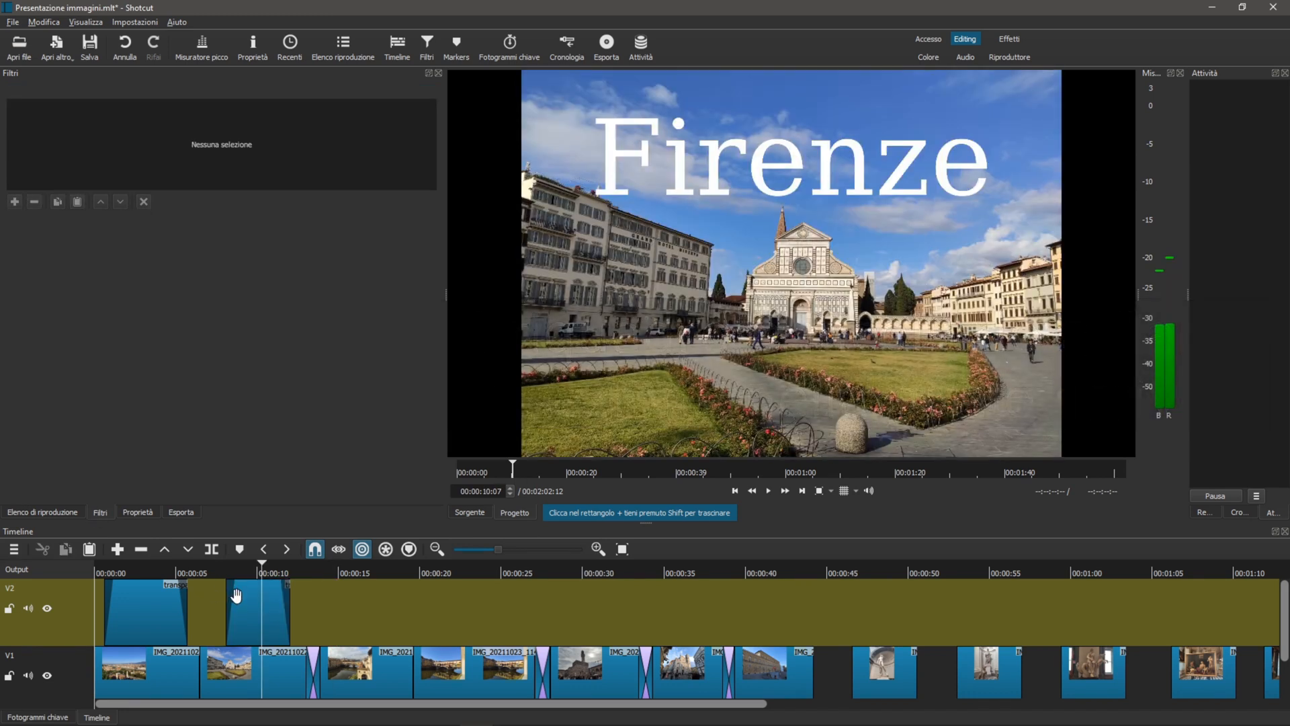
# Change the copied title's text to S.M.Novella and shrink its text box toward the upper part of the image
pyautogui.click(235, 596)
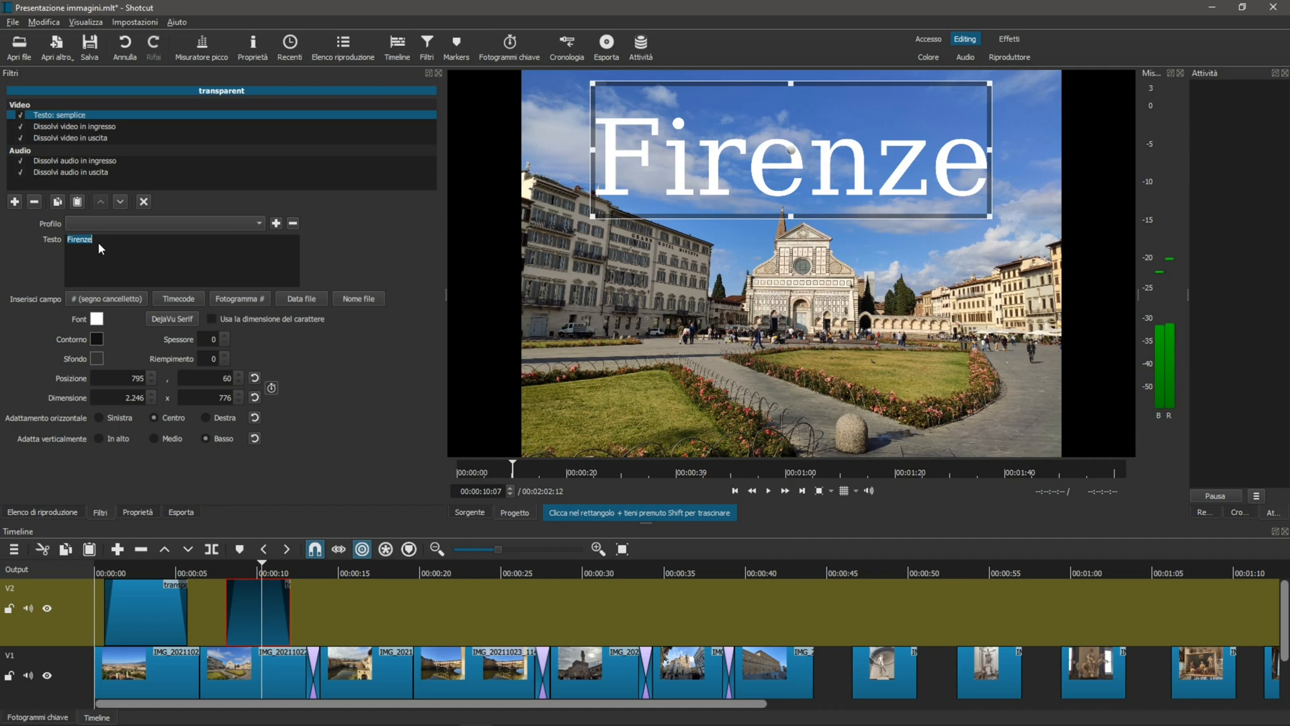
pyautogui.write('S.M.')
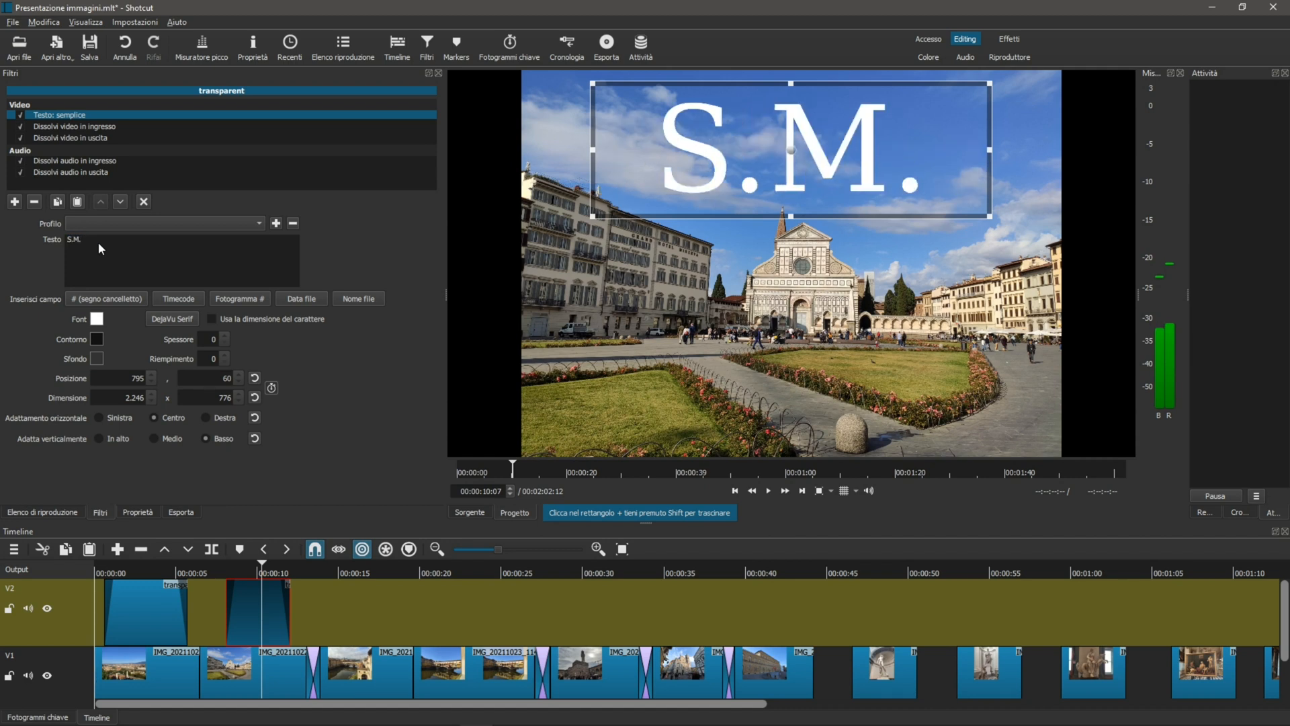
pyautogui.write('Novella')
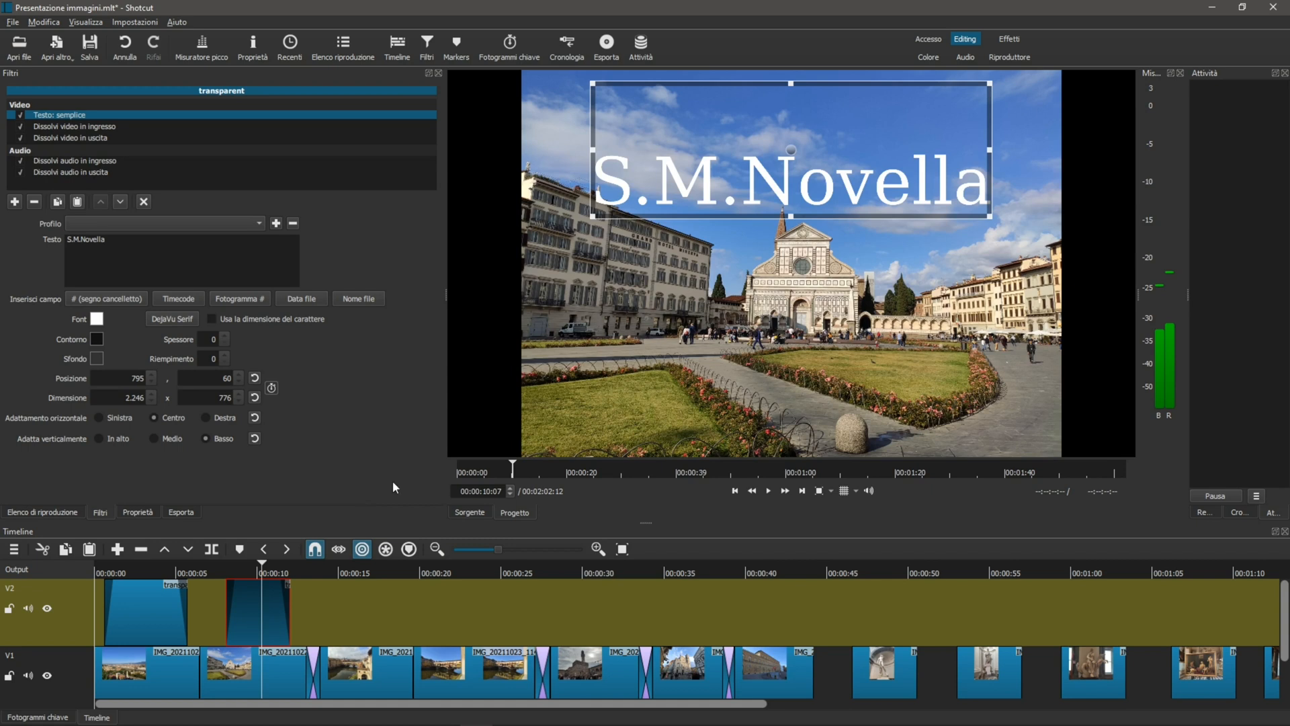
pyautogui.moveTo(593, 215); pyautogui.dragTo(728, 145)
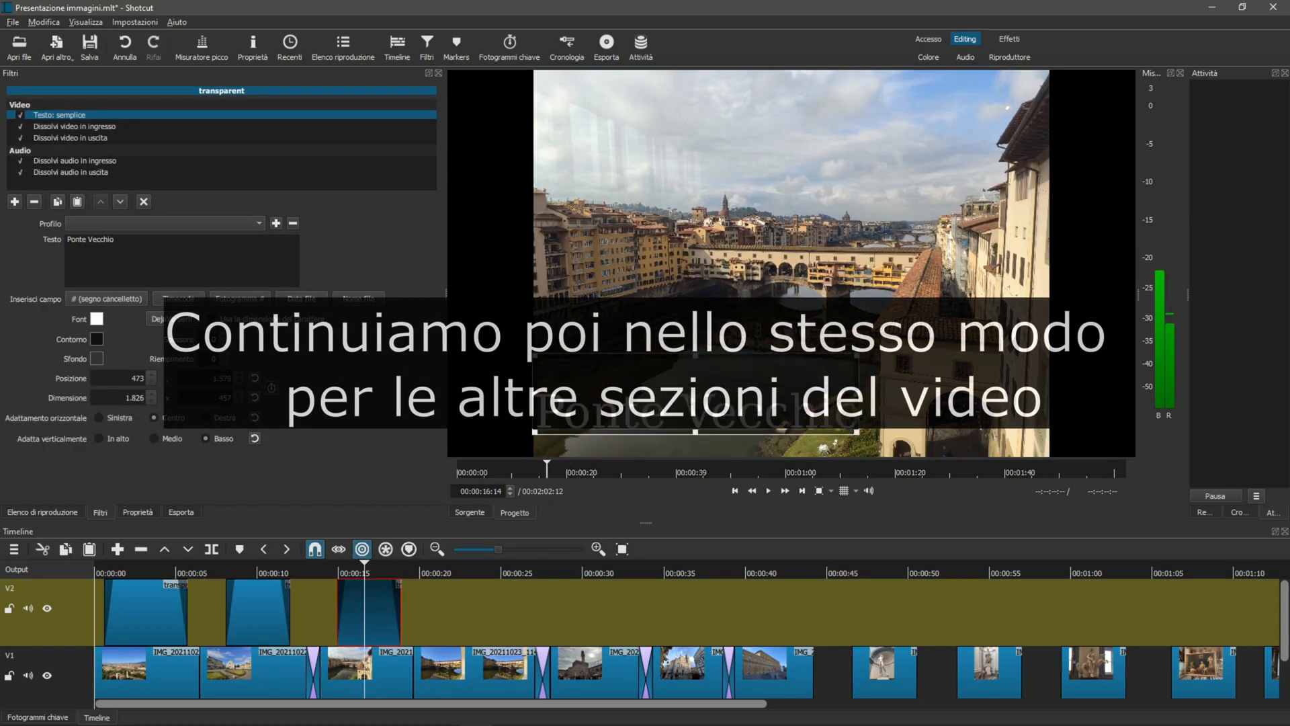
# Extend the Ponte Vecchio title over the fourth photo, and add a Palazzo Vecchio title over the fifth at position 495, 271
pyautogui.moveTo(399, 622); pyautogui.dragTo(481, 611)
pyautogui.click(596, 616)
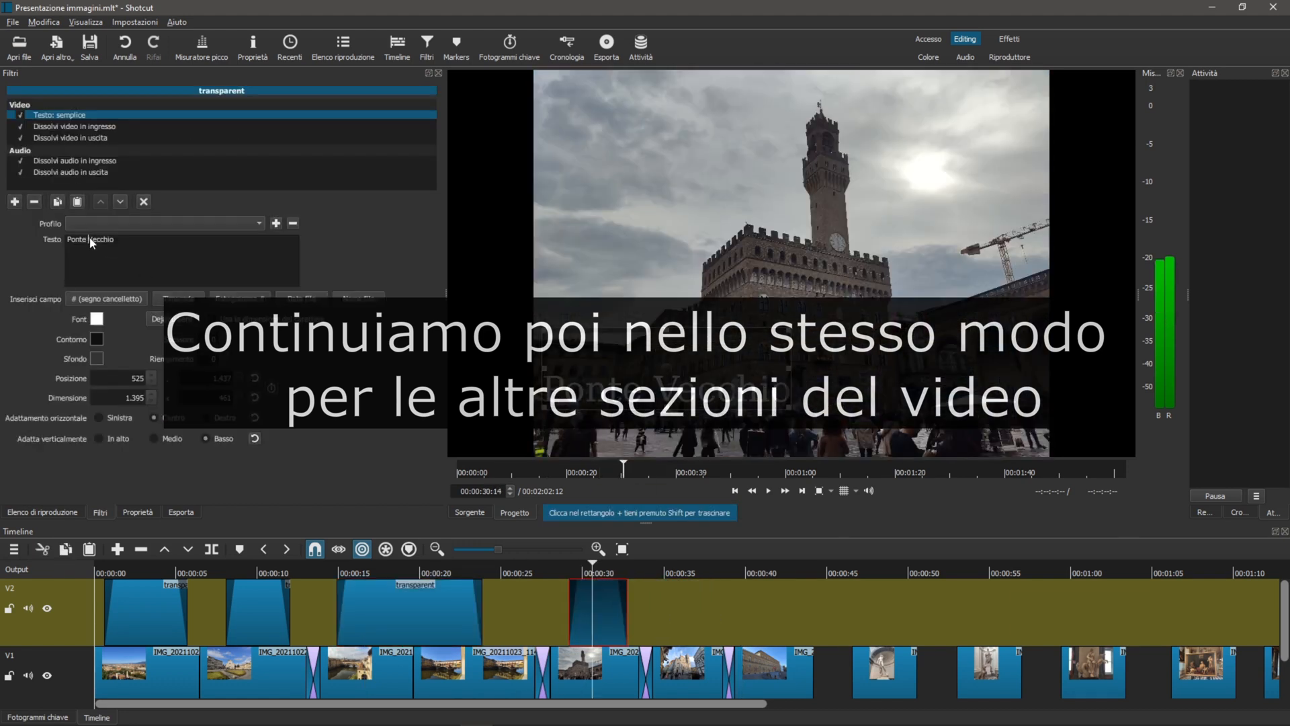
pyautogui.moveTo(667, 373); pyautogui.dragTo(661, 149)
# Paste a copy of the title clip on V2 above the sixth photo and trim both ends to span about 35 to 37.5 seconds
pyautogui.click(661, 619)
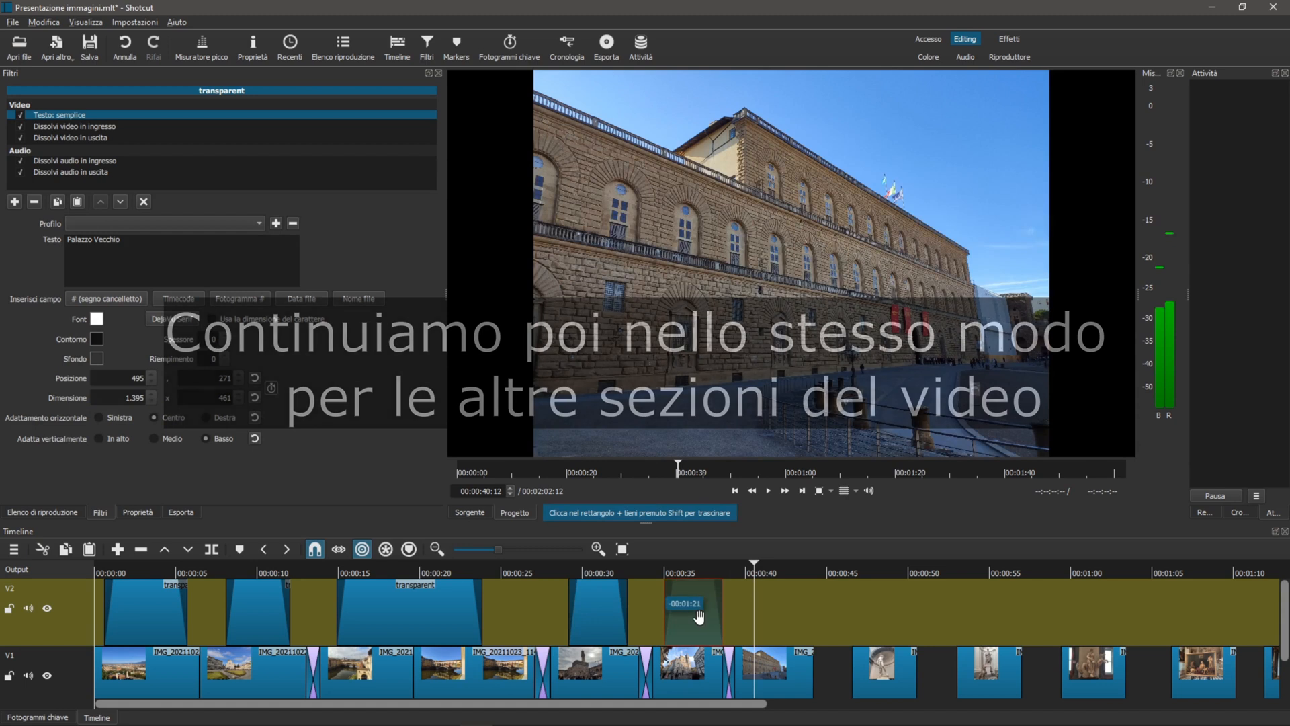
pyautogui.moveTo(697, 613); pyautogui.dragTo(687, 614)
pyautogui.moveTo(664, 615); pyautogui.dragTo(676, 614)
# Change the title over the sixth photo to S.M.del Fiore and move its box low in the image, to about 525, 1509
pyautogui.click(683, 613)
pyautogui.tripleClick(123, 241)
pyautogui.write('S.M.del Fiore')
pyautogui.moveTo(662, 161); pyautogui.dragTo(667, 395)
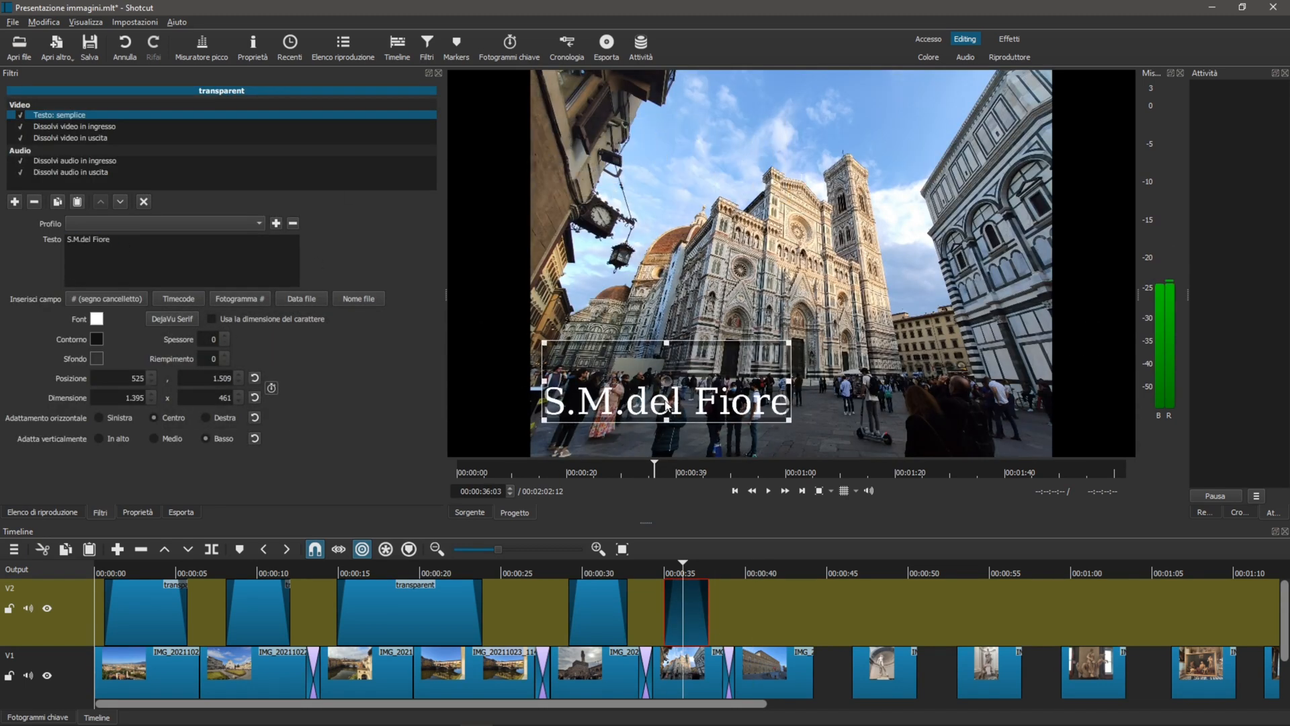